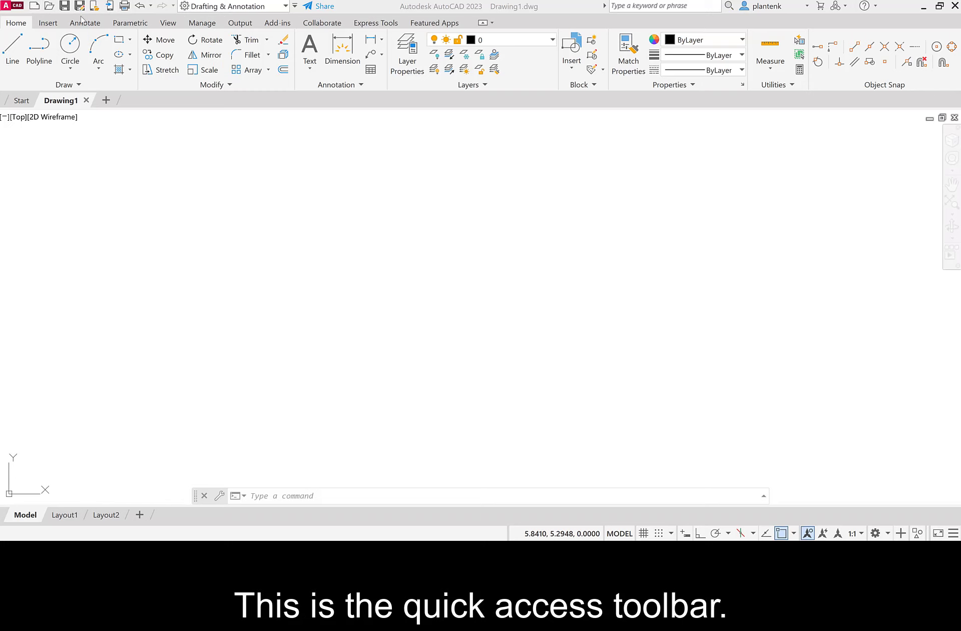
# - Examine the list of available workspaces
pyautogui.click(286, 6)
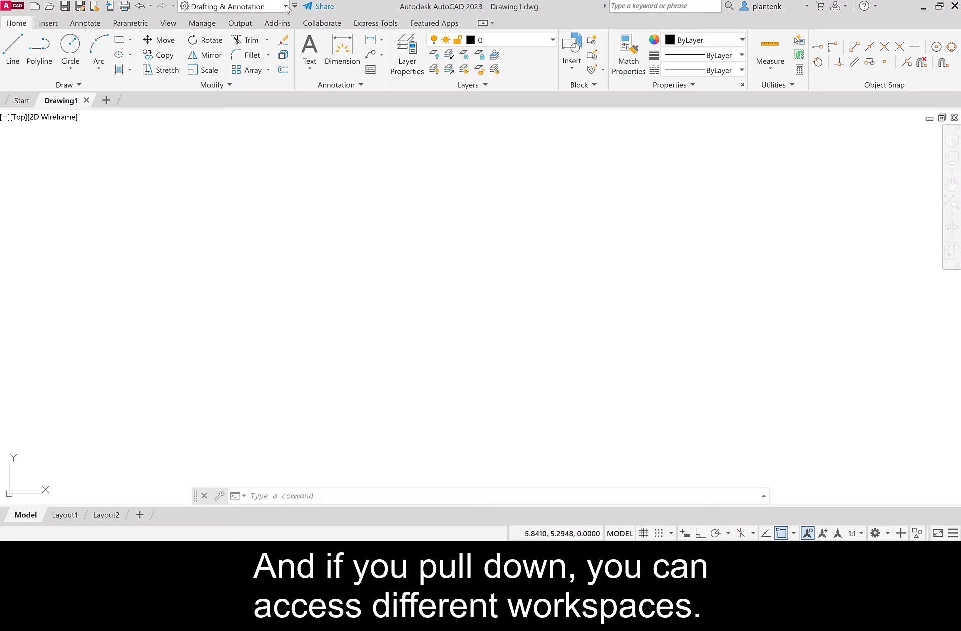
pyautogui.click(286, 7)
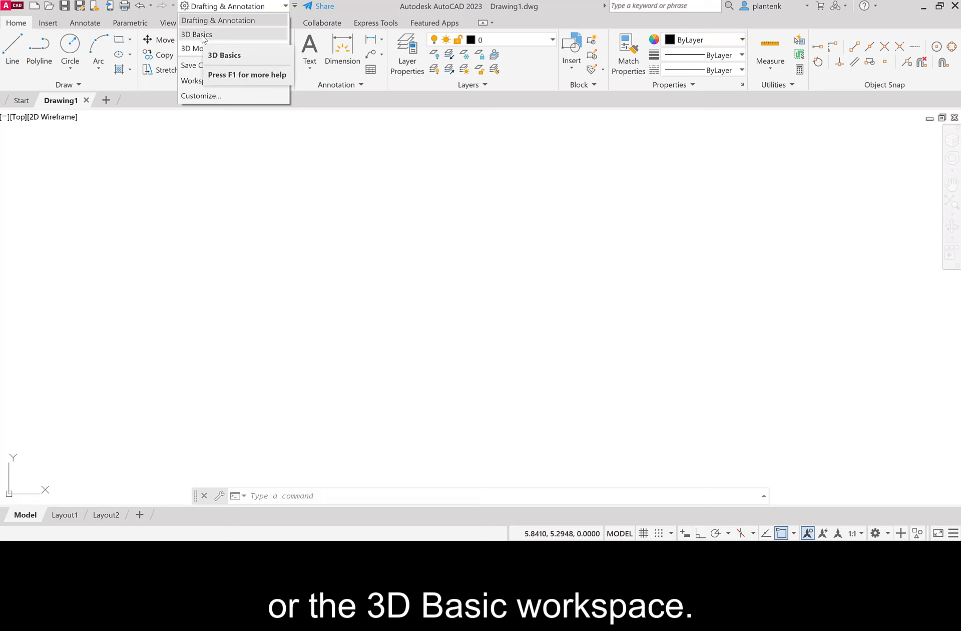
pyautogui.click(689, 135)
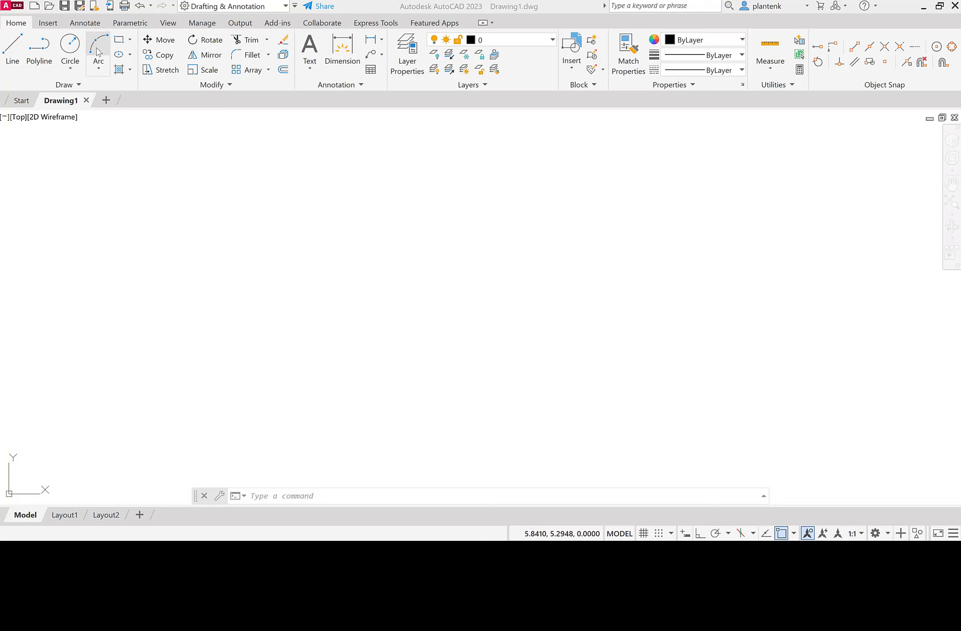
# - Switch the workspace to 3D Modeling, and return to Drafting & Annotation
pyautogui.click(285, 6)
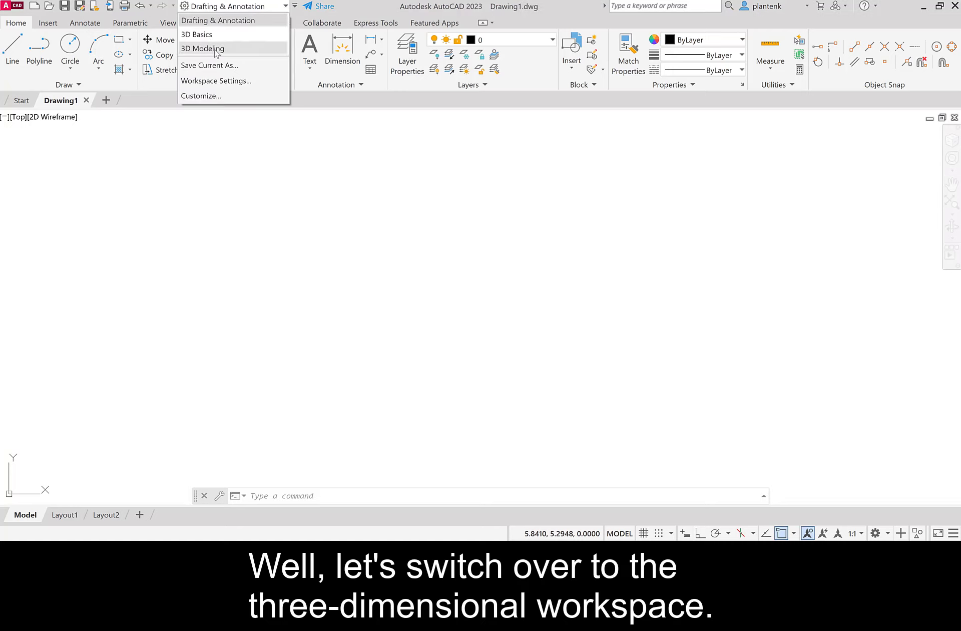
pyautogui.click(217, 49)
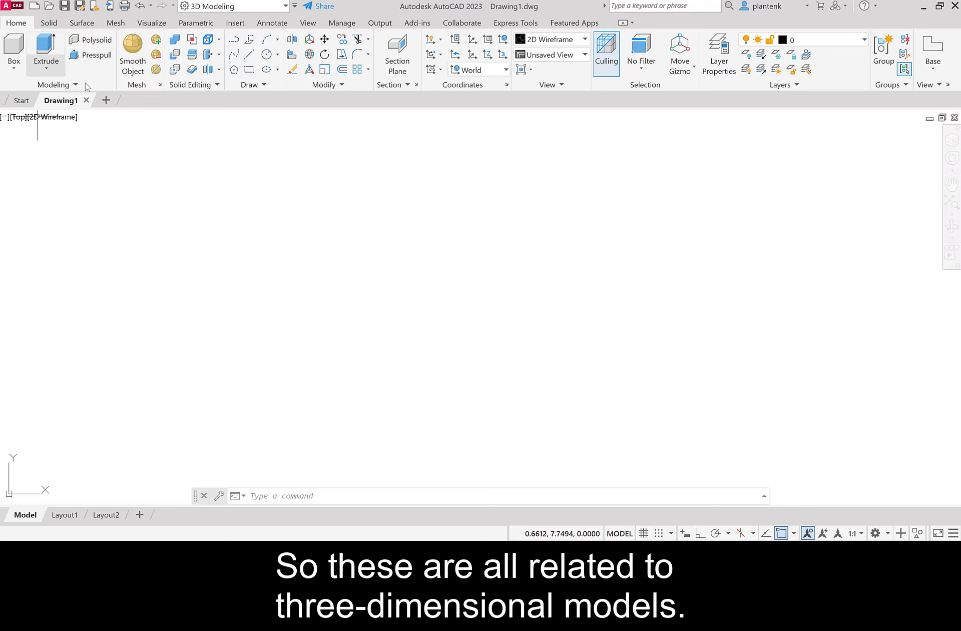
pyautogui.click(286, 8)
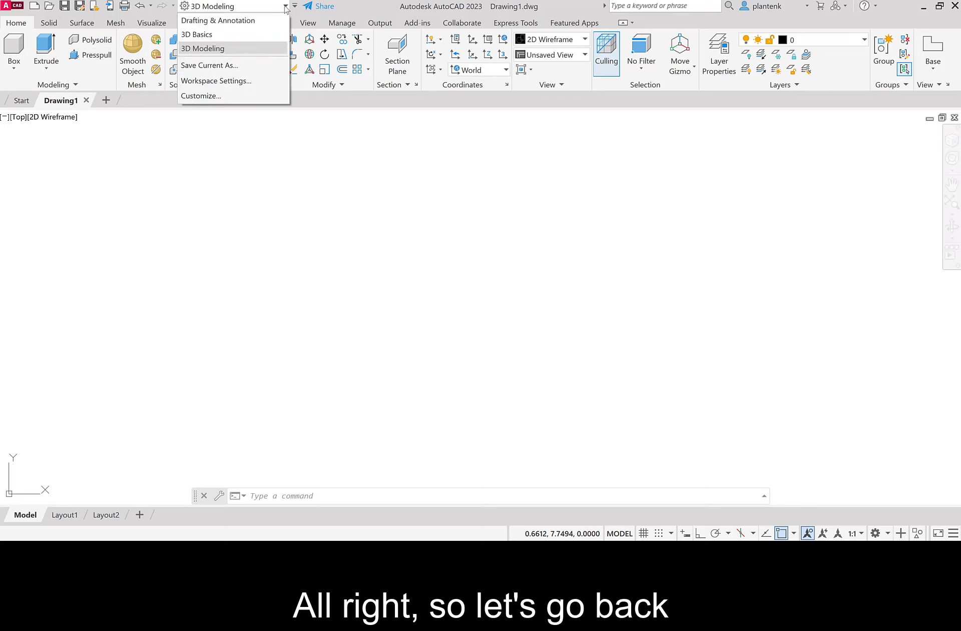
pyautogui.click(226, 23)
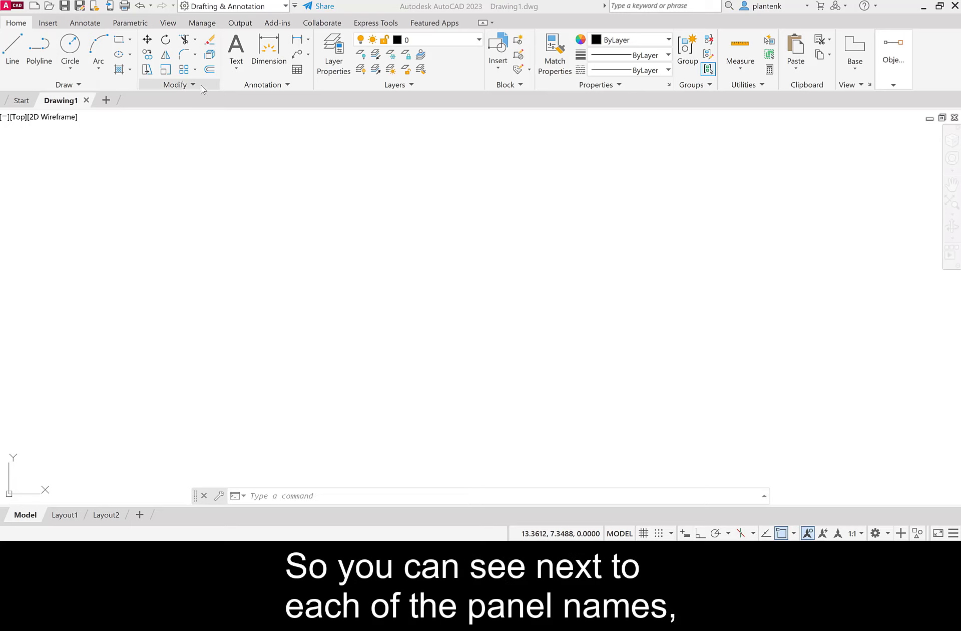
# - Expand the hidden Draw commands, pin them open, and unpin them
pyautogui.click(79, 85)
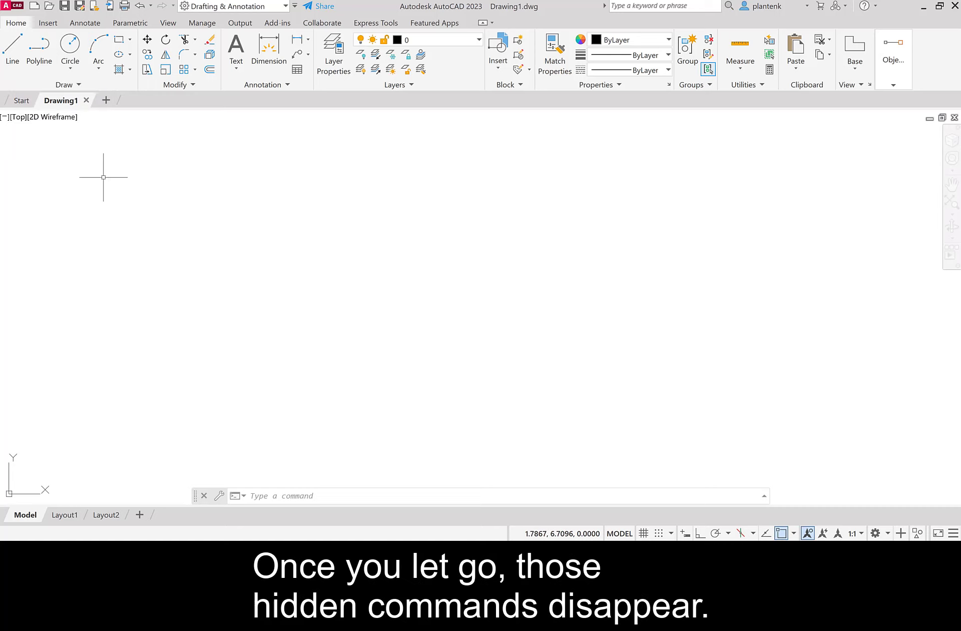
pyautogui.click(79, 85)
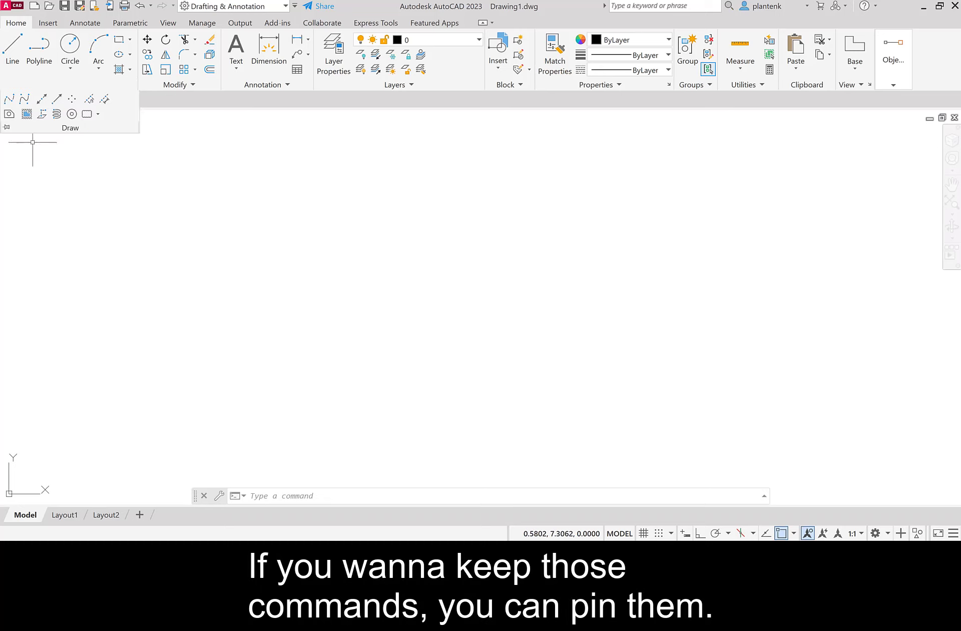
pyautogui.click(6, 127)
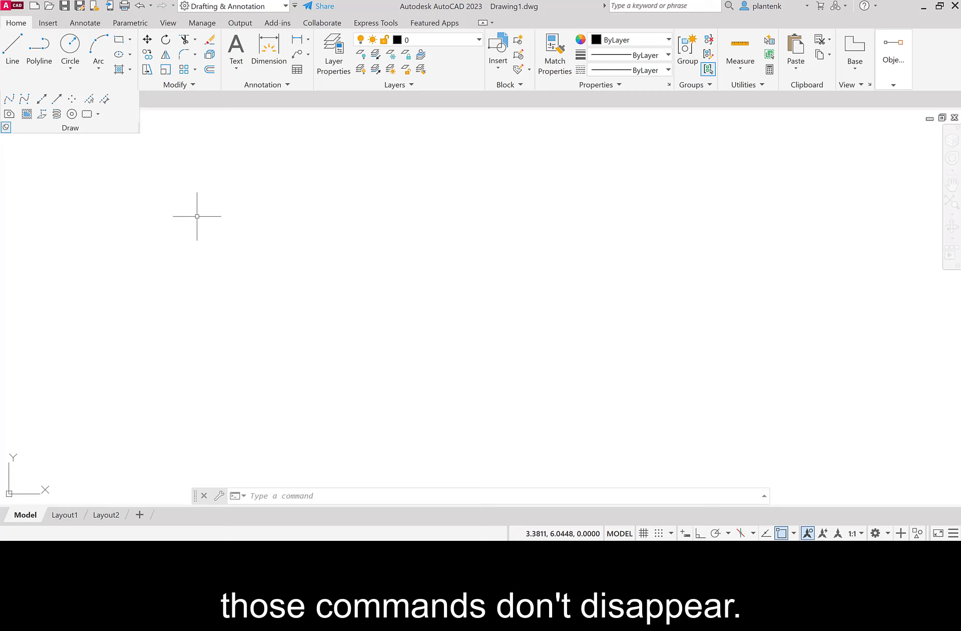
pyautogui.click(6, 128)
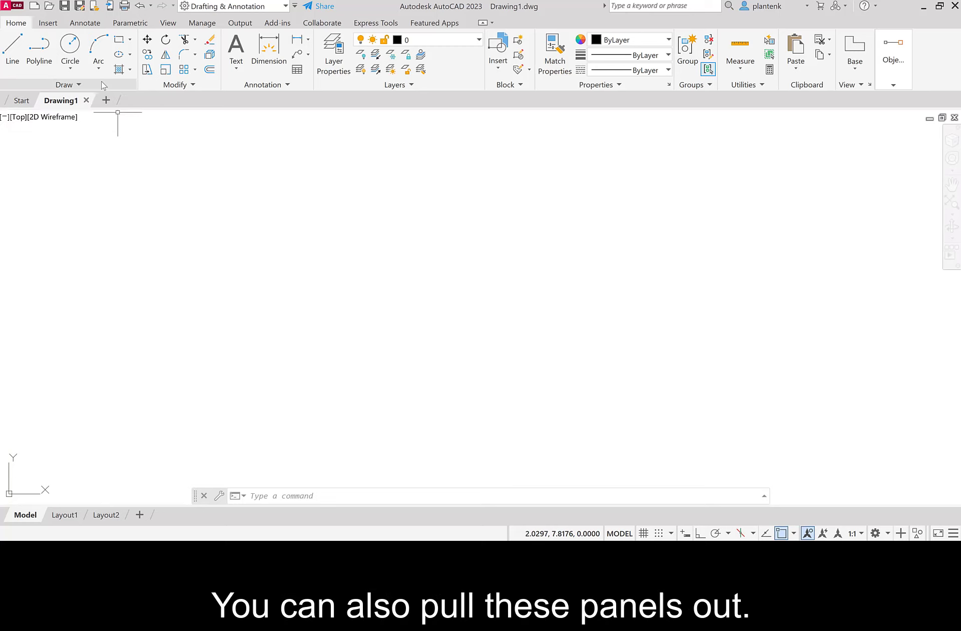
# - Float the Draw panel over the drawing area and return it to the ribbon
pyautogui.moveTo(100, 83); pyautogui.dragTo(219, 229)
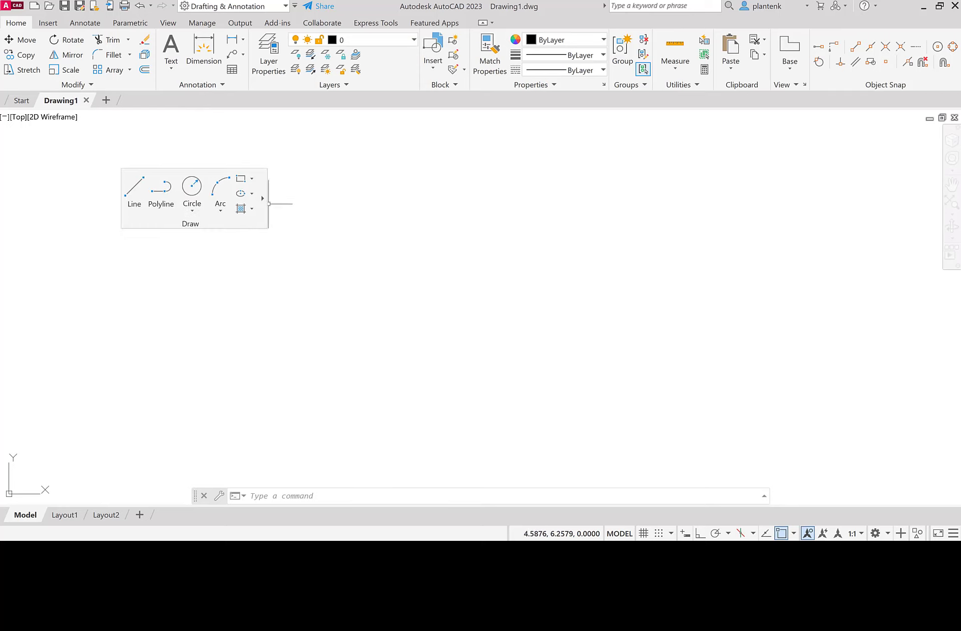
pyautogui.moveTo(264, 200)
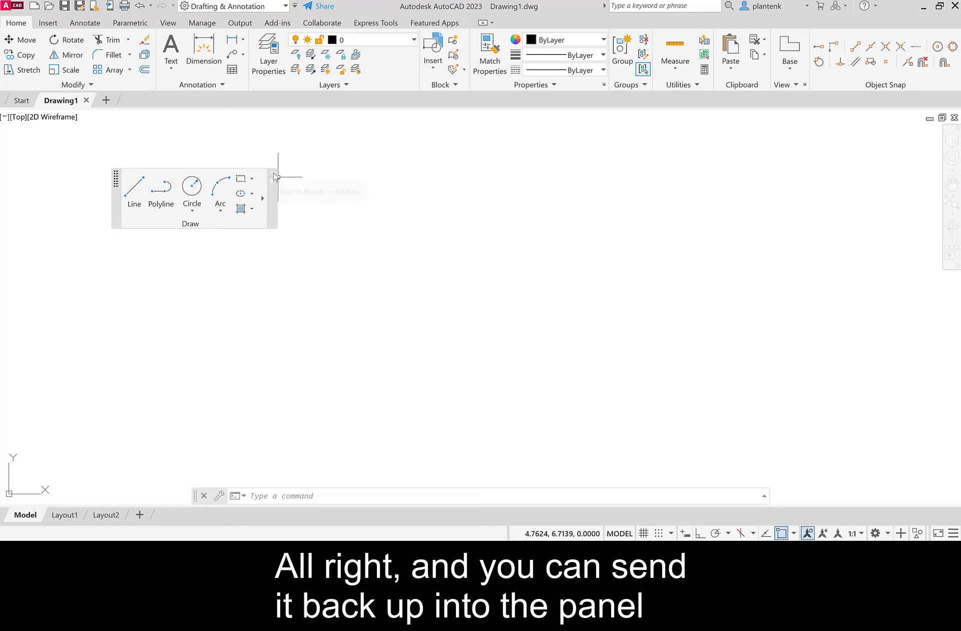
pyautogui.click(274, 176)
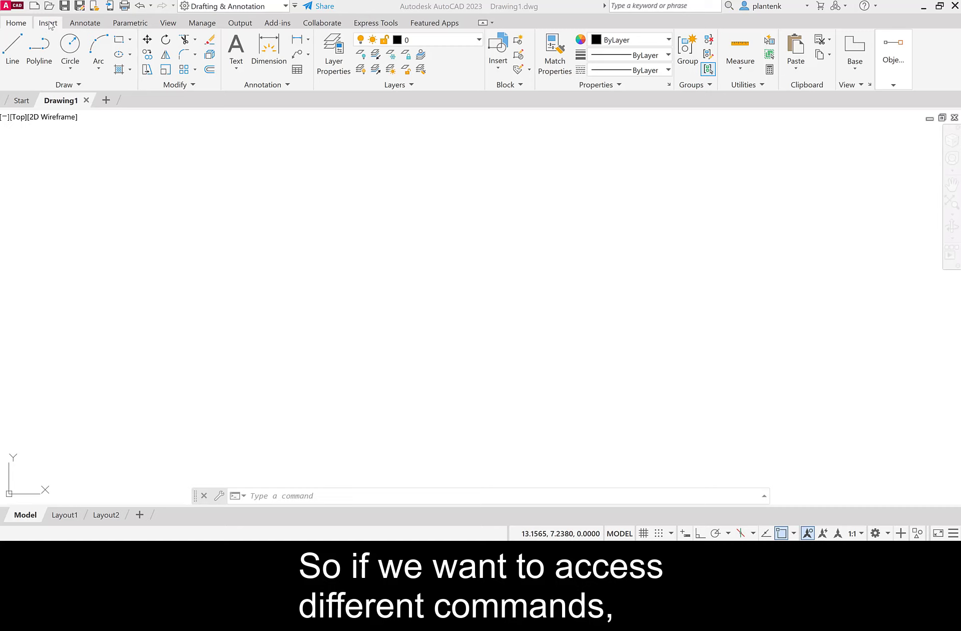
# - Look through the Insert, Annotate and View command sets on the ribbon, and return to the Home commands
pyautogui.click(50, 24)
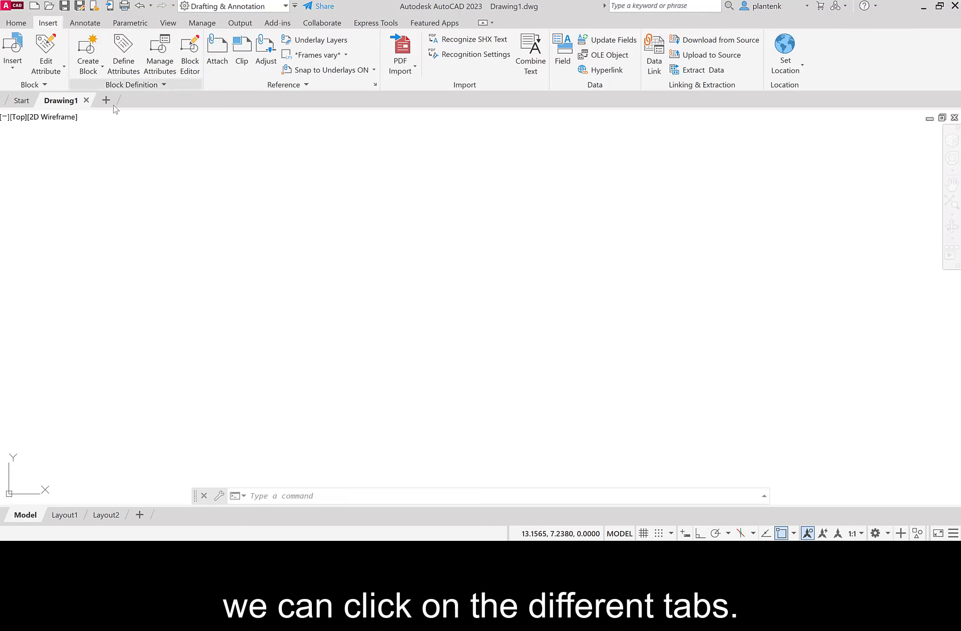
pyautogui.click(86, 24)
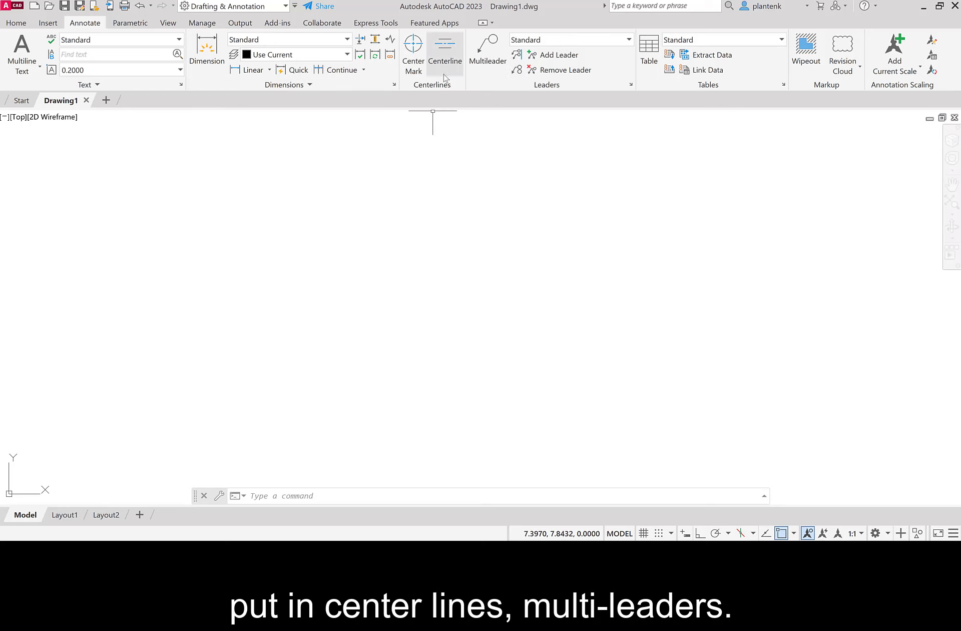
pyautogui.click(168, 25)
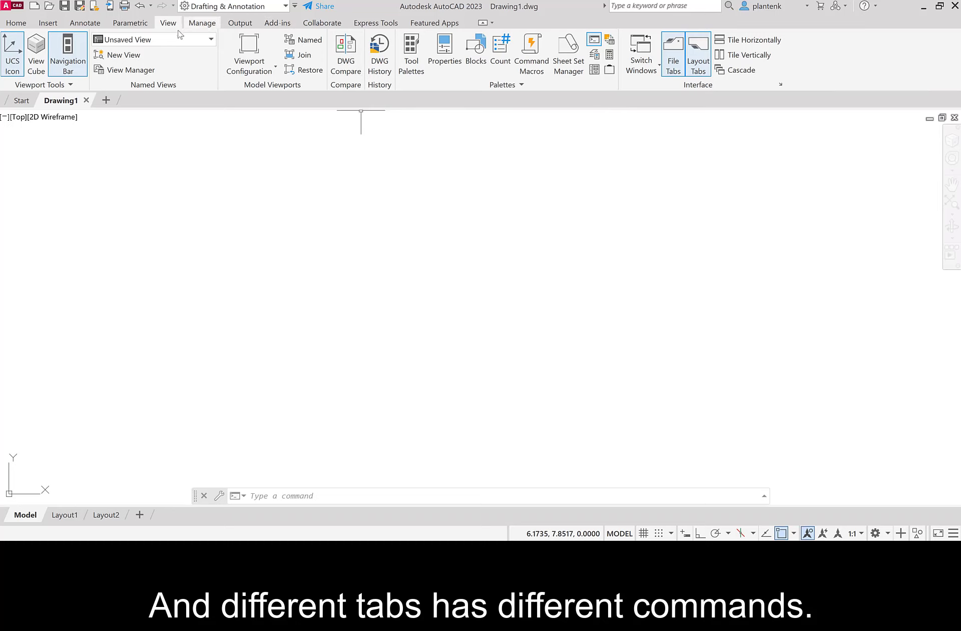
pyautogui.click(16, 24)
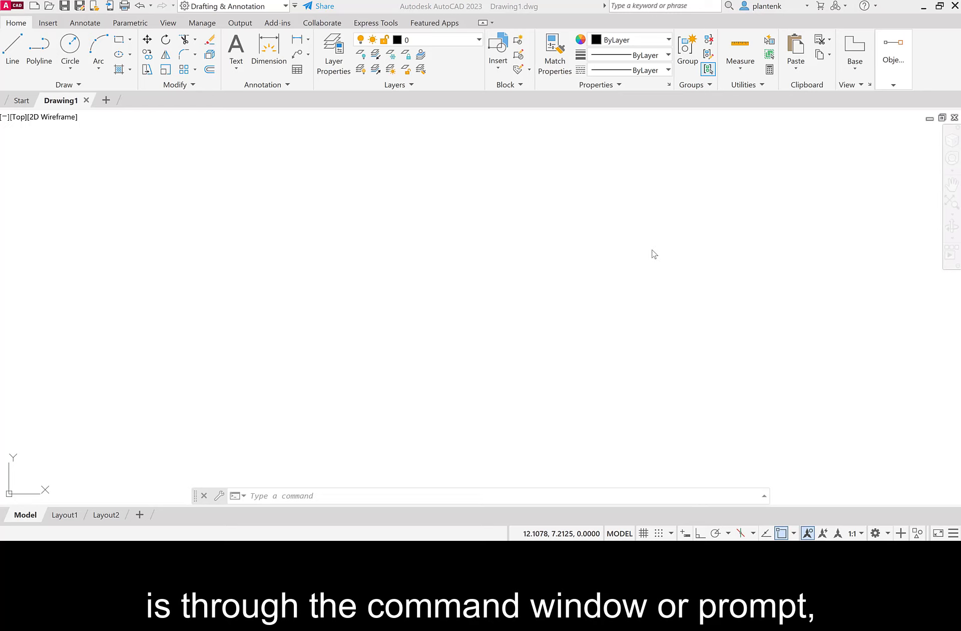
# - Draw a circle through three points near the middle of the drawing area, using the CIRCLE command's 3P option
pyautogui.click(268, 496)
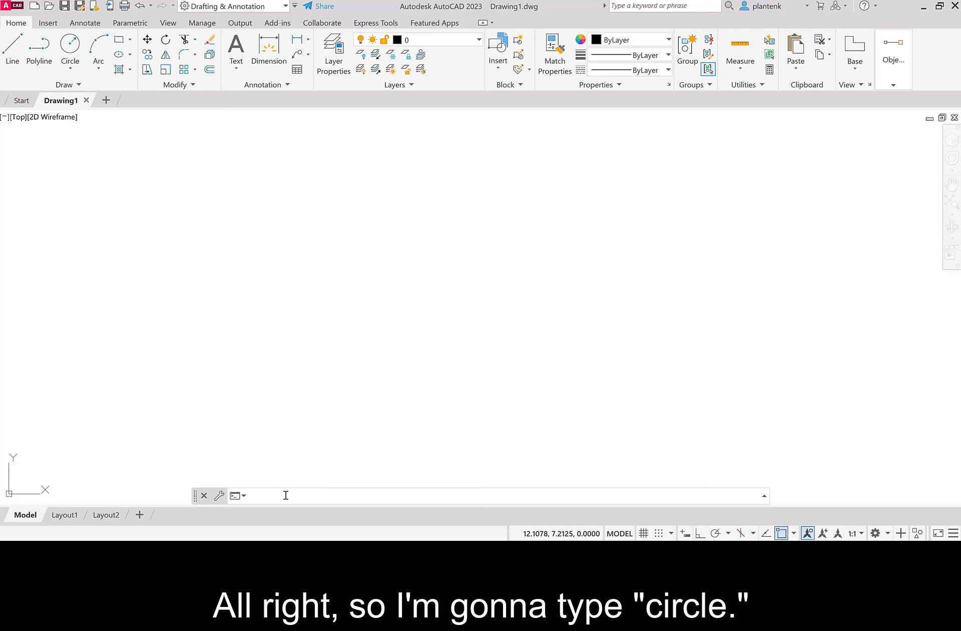
pyautogui.write('circle')
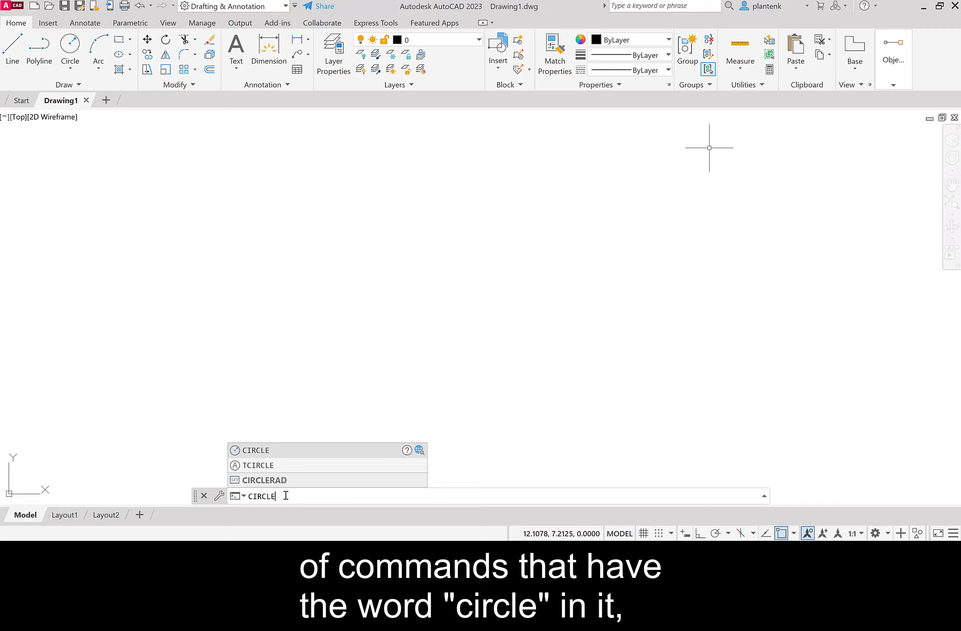
pyautogui.press('Return')
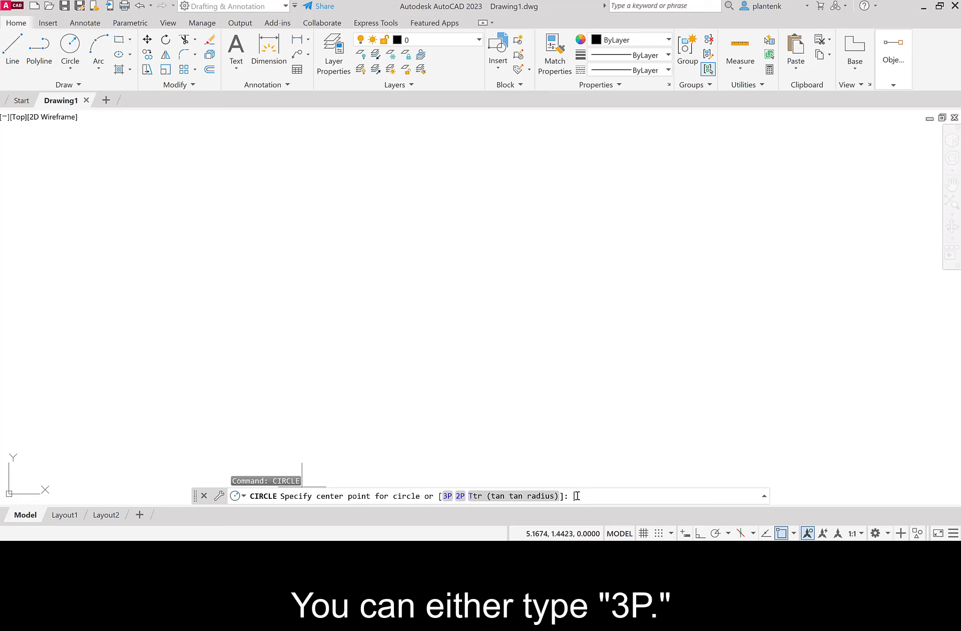
pyautogui.click(446, 497)
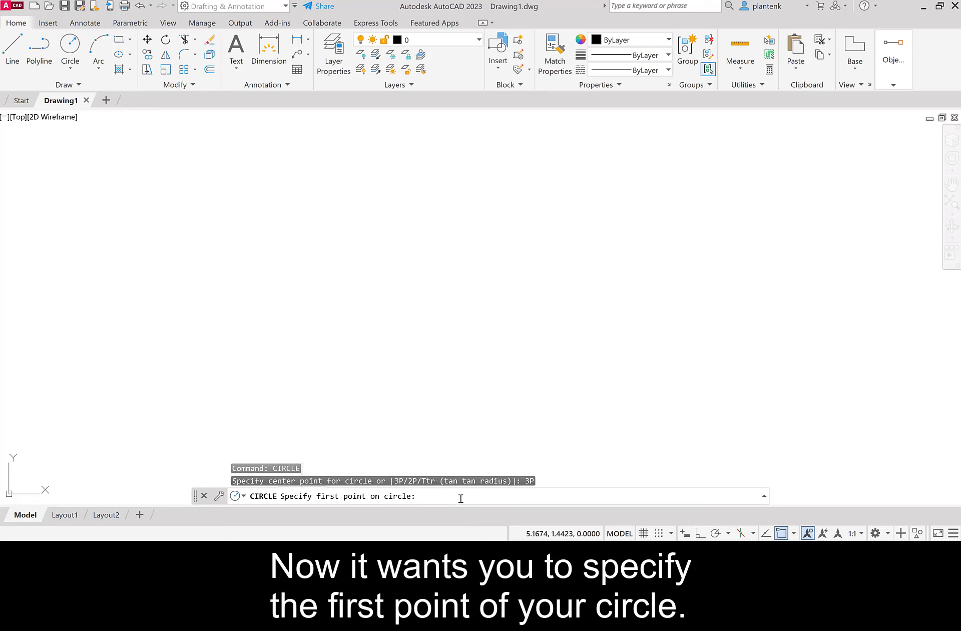
pyautogui.click(359, 260)
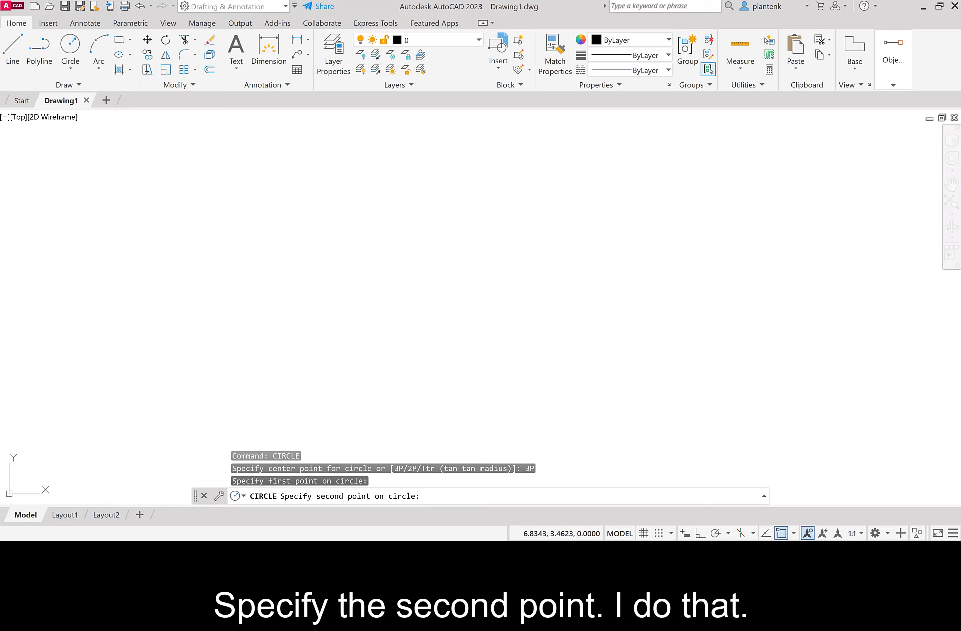
pyautogui.click(366, 345)
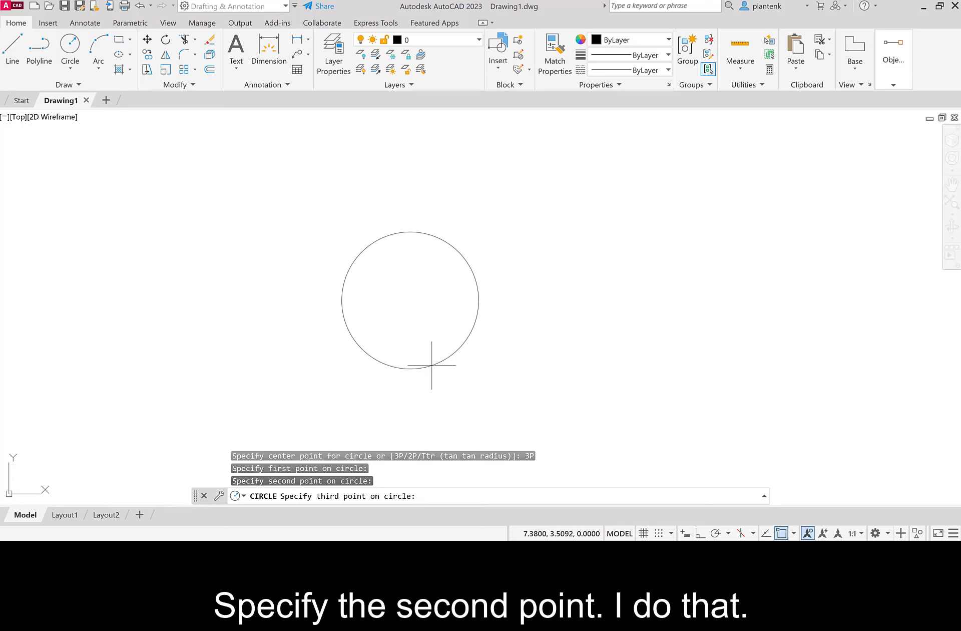
pyautogui.click(476, 270)
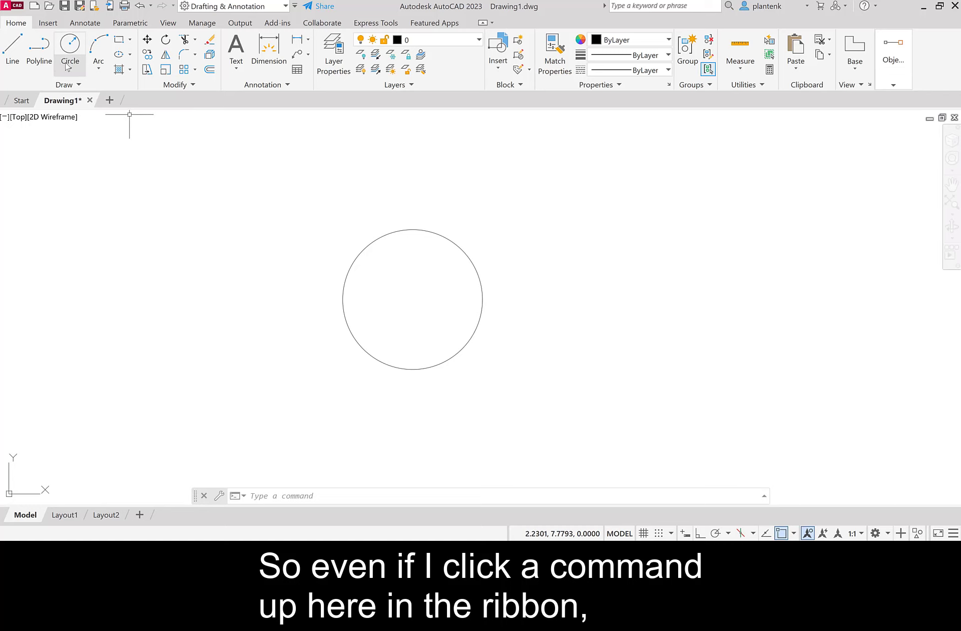
# - Draw a triangle to the right of the circle with the LINE command, finishing its last side with the Close option
pyautogui.click(15, 47)
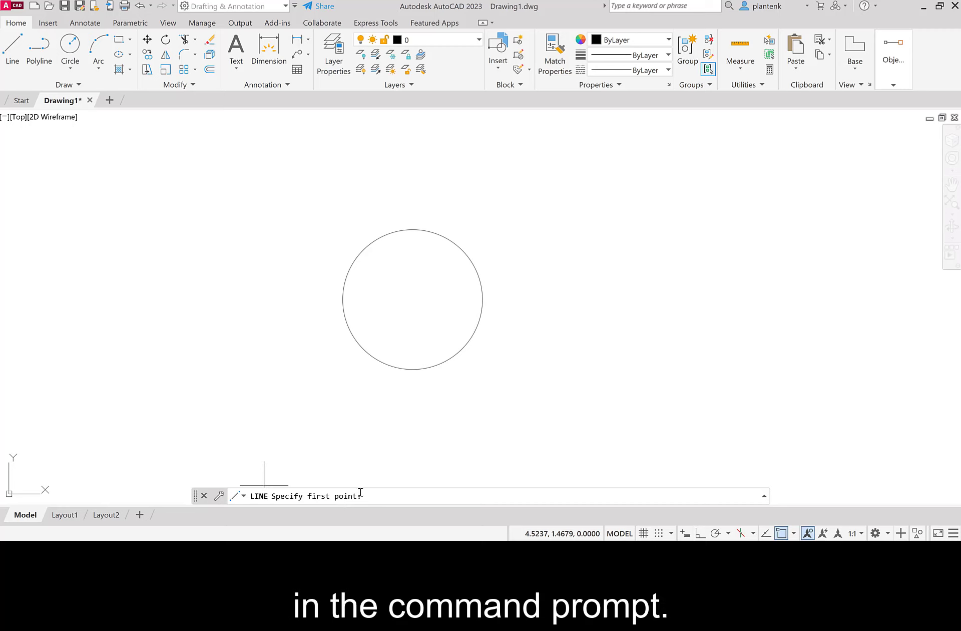
pyautogui.click(502, 400)
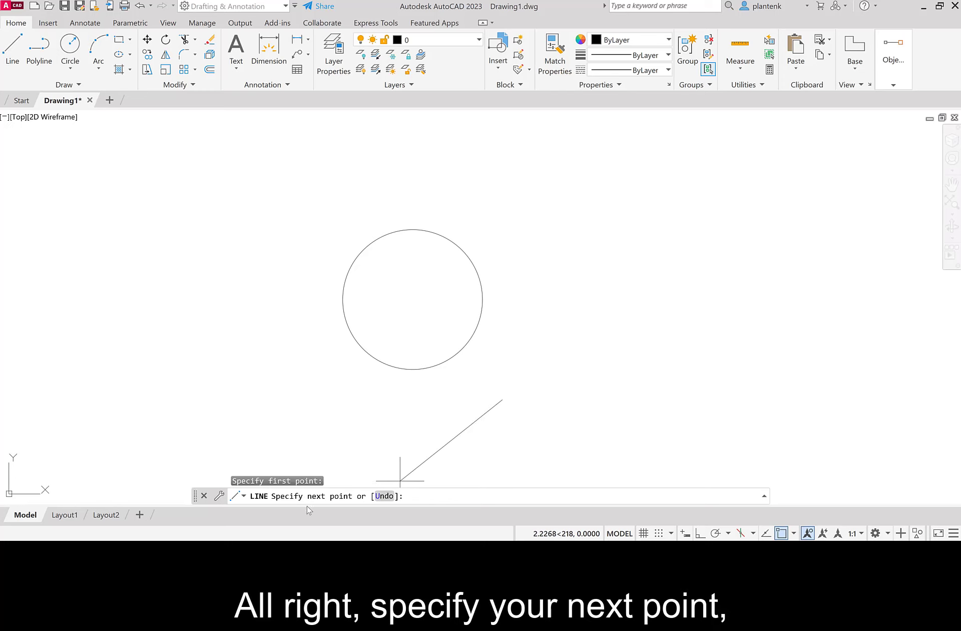
pyautogui.click(616, 286)
pyautogui.click(731, 347)
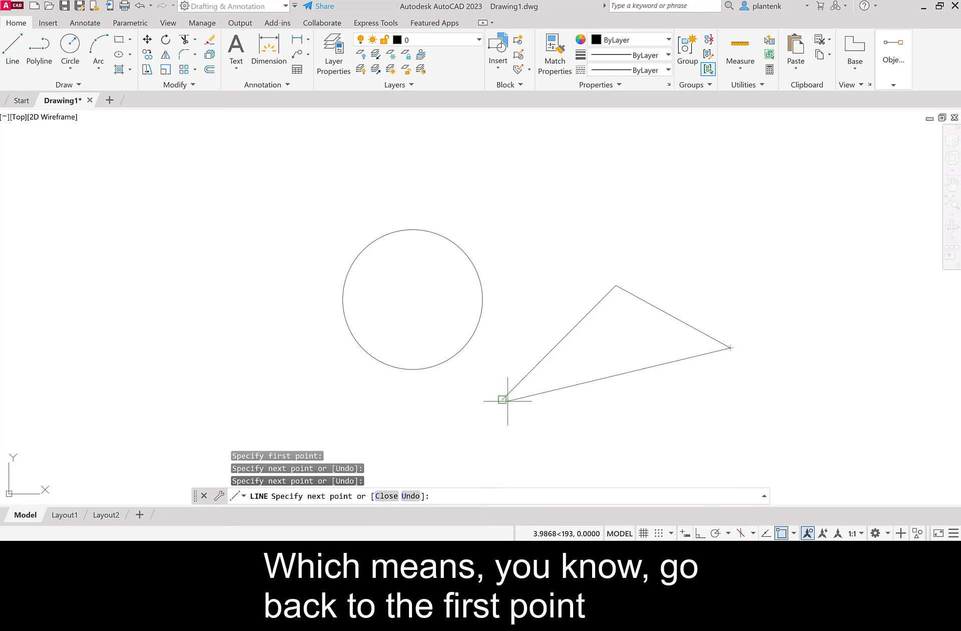
pyautogui.click(386, 496)
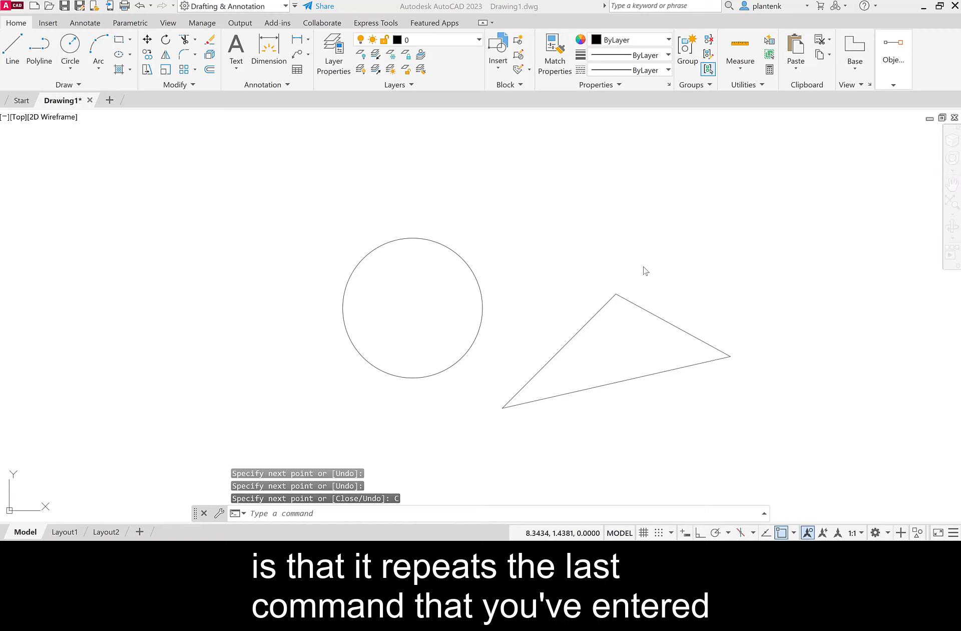
# - Repeat the LINE command and end it without drawing a segment
pyautogui.press('space')
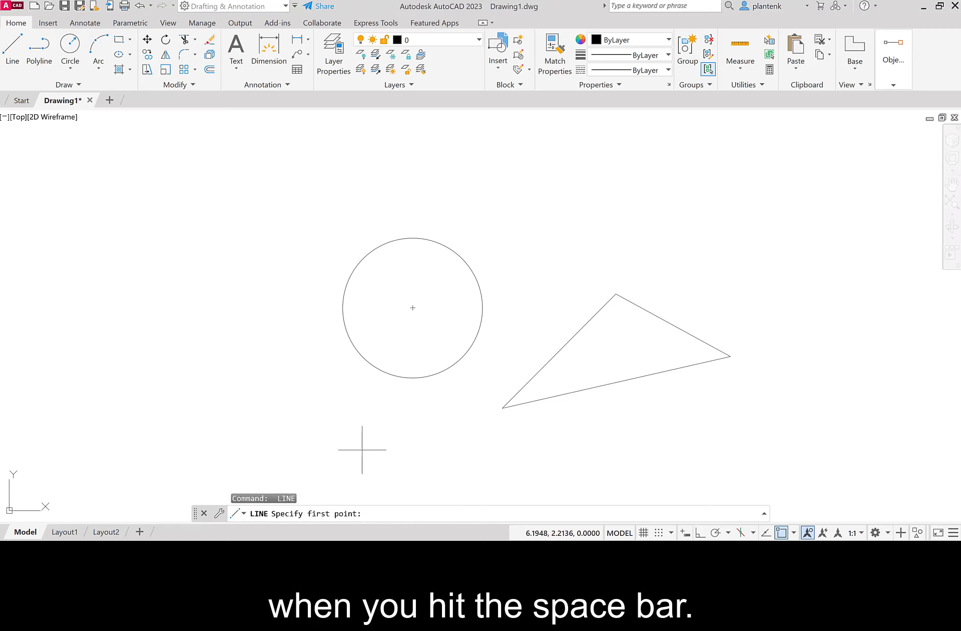
pyautogui.press('space')
pyautogui.press('space')
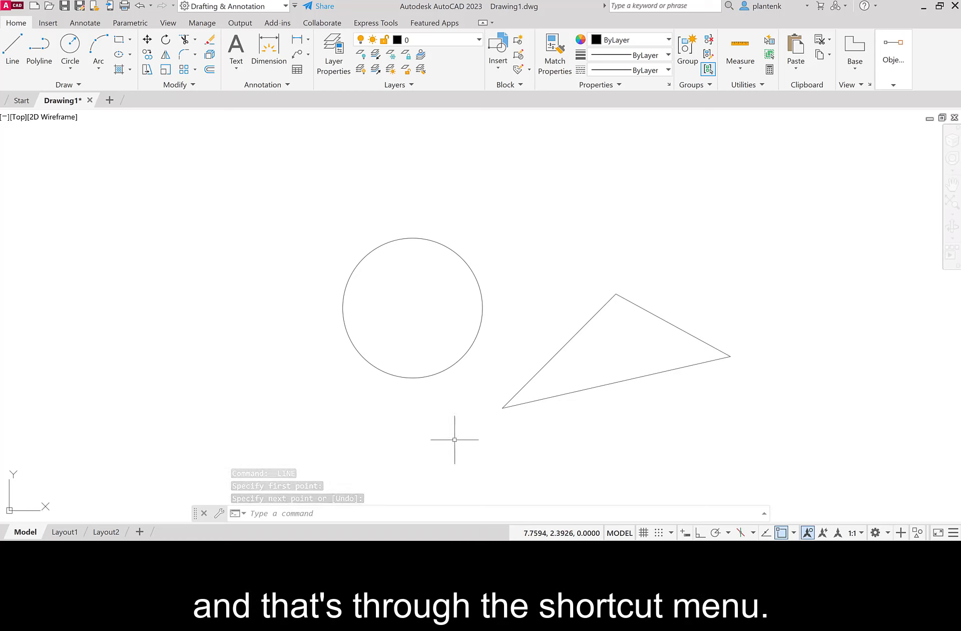
# - Examine the shortcut menu options for an empty part of the drawing area, including Repeat LINE and Recent Input, and dismiss it
pyautogui.rightClick(508, 246)
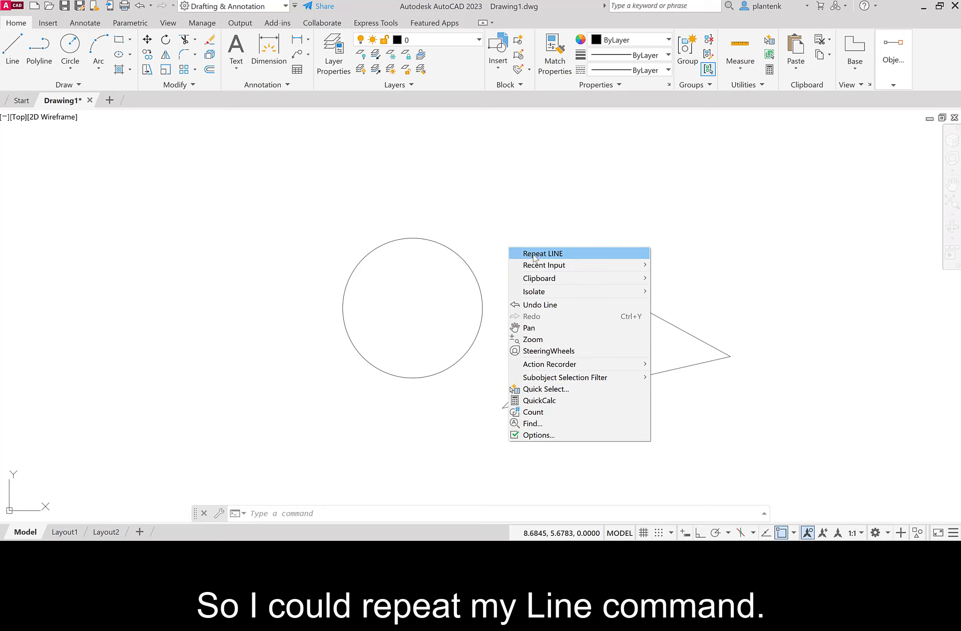
pyautogui.moveTo(556, 263)
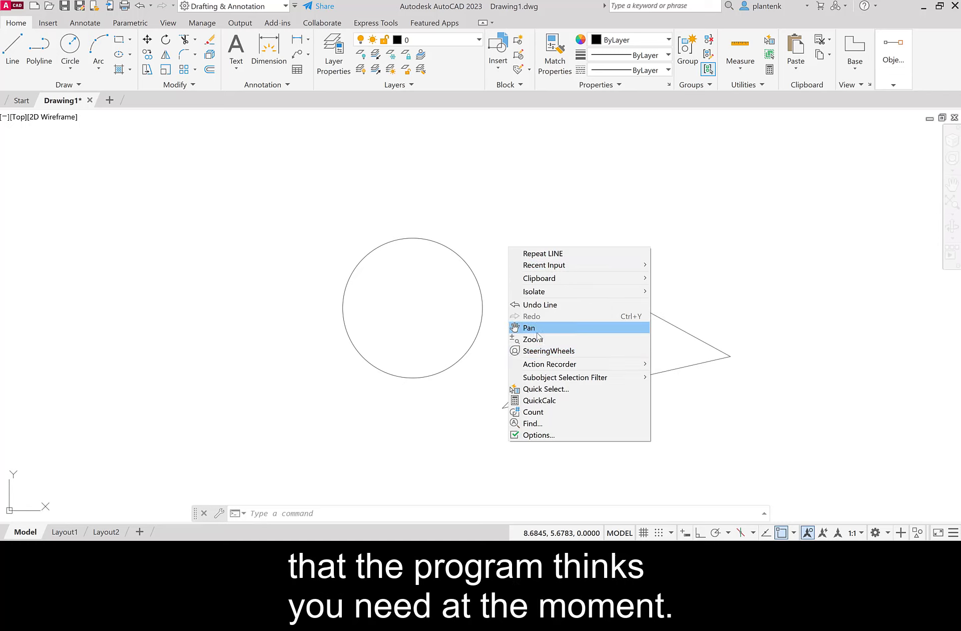
pyautogui.click(698, 246)
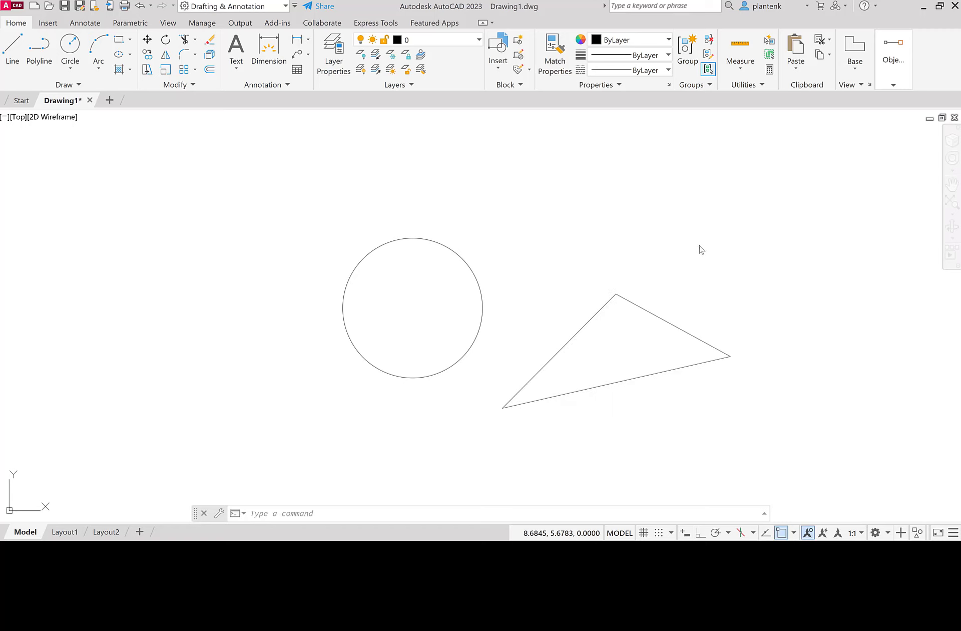
pyautogui.click(699, 245)
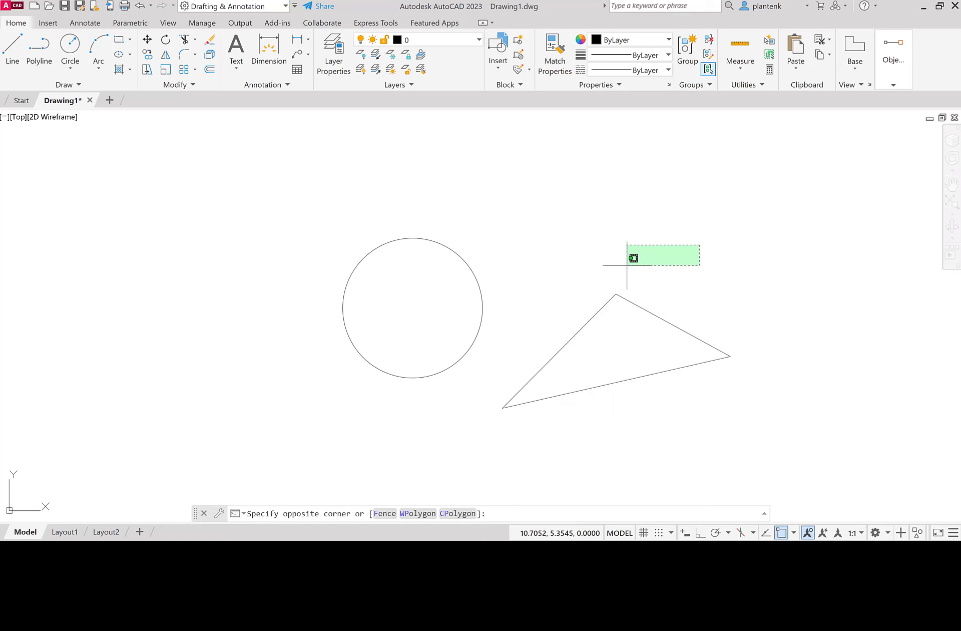
# - Search the application menu's command finder for "erase", then clear the search and dismiss the menu
pyautogui.press('Escape')
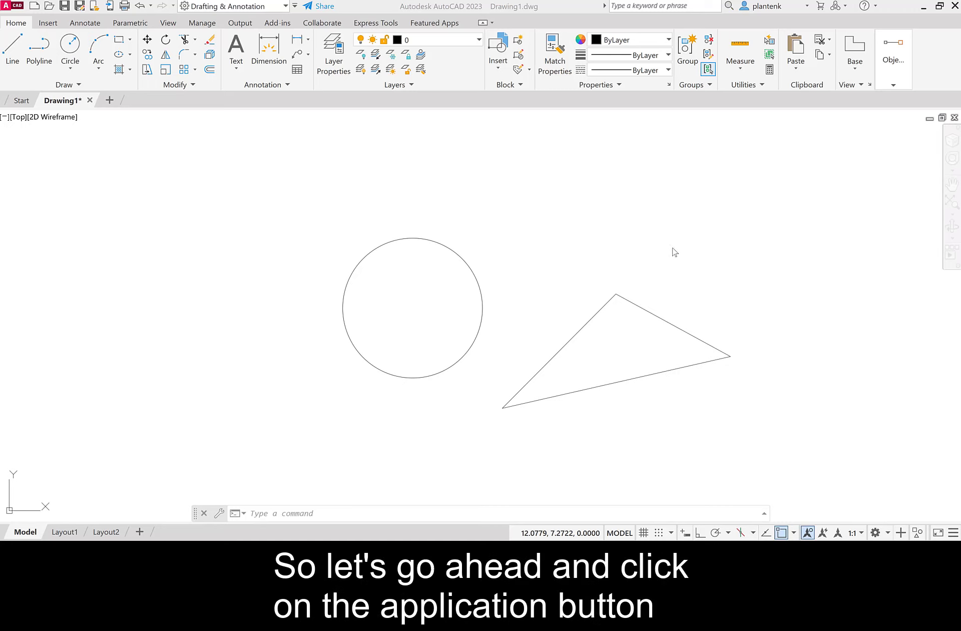
pyautogui.click(14, 9)
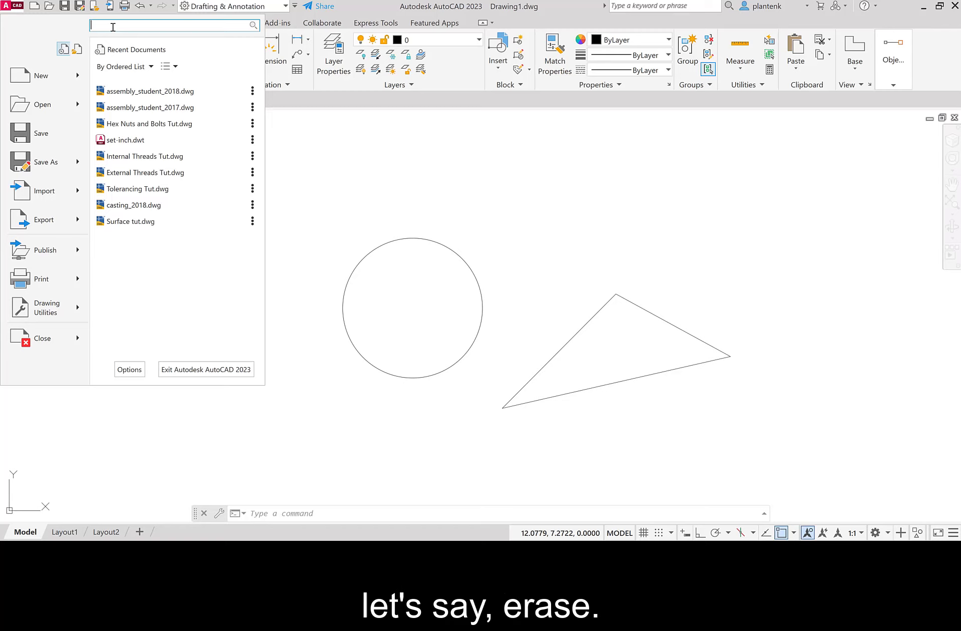
pyautogui.write('e')
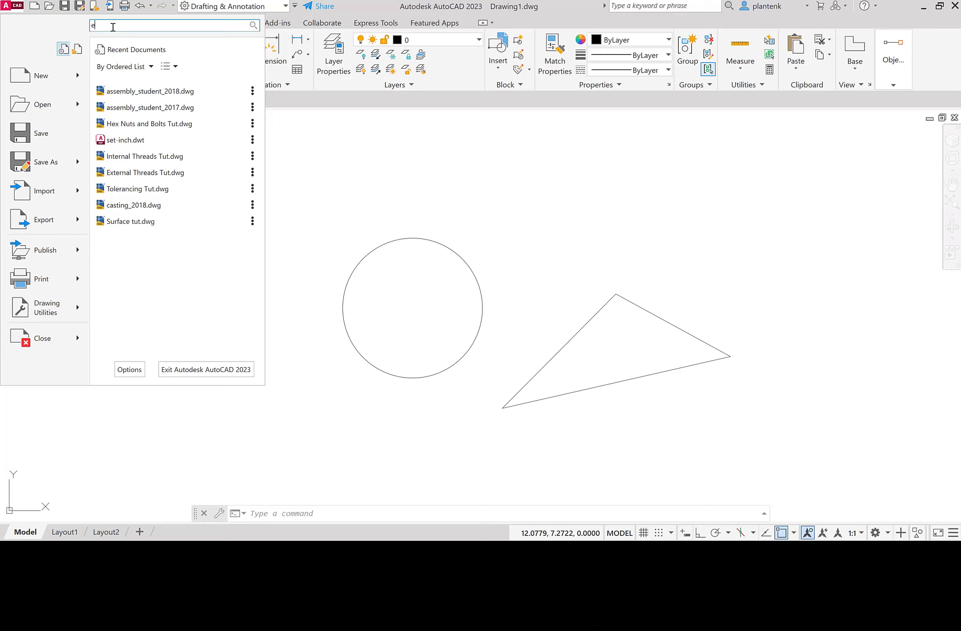
pyautogui.write('rase')
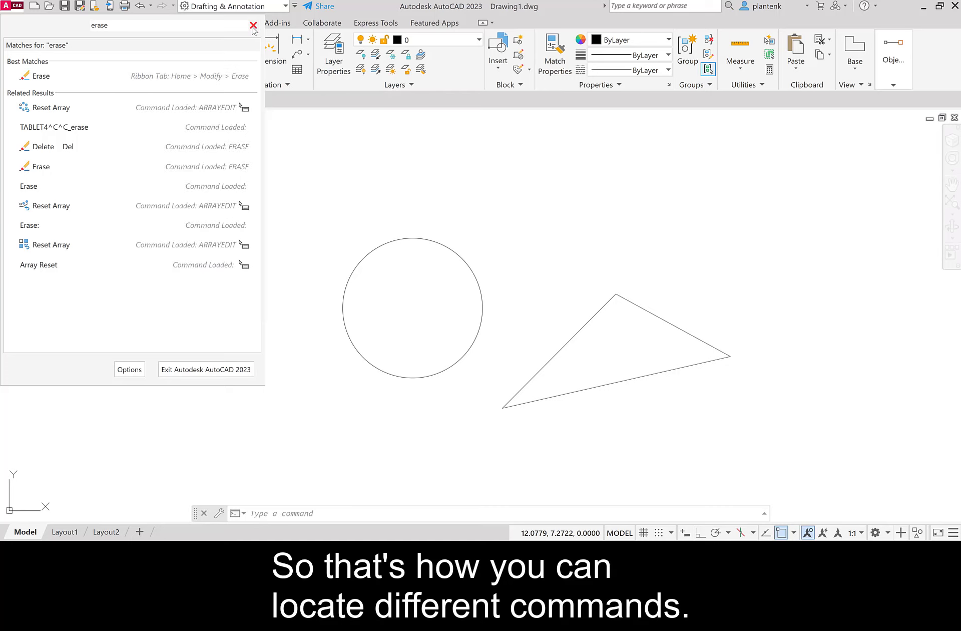
pyautogui.doubleClick(91, 25)
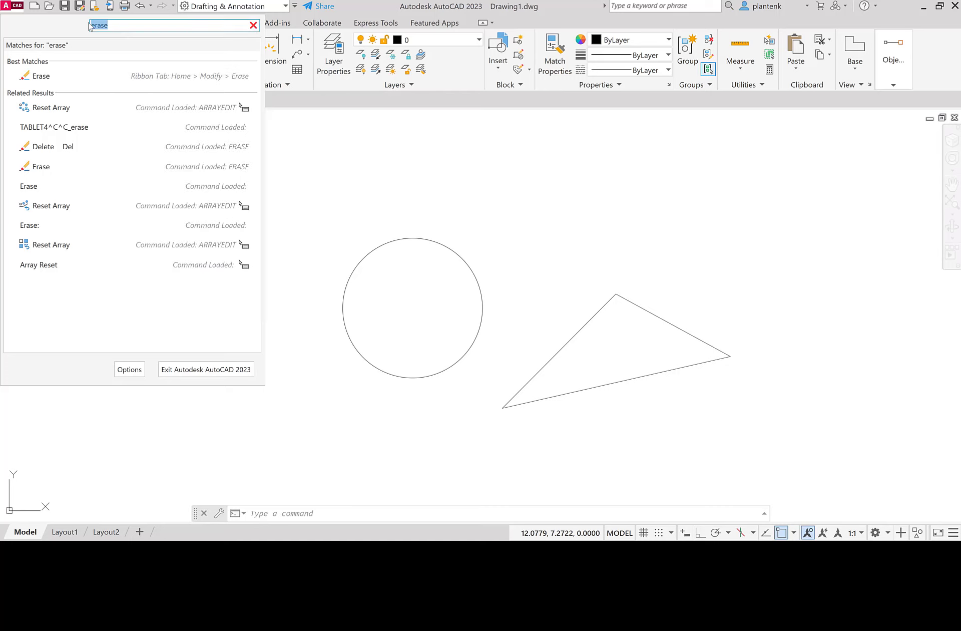
pyautogui.press('BackSpace')
pyautogui.click(362, 153)
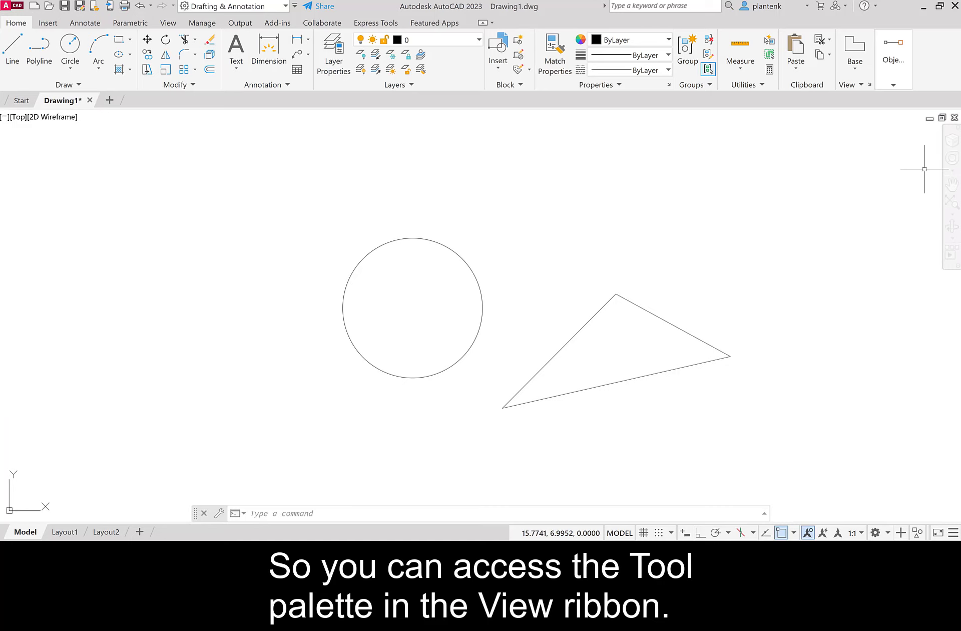
# - Display the Tool Palettes window and move it clear of the circle and triangle, beyond the triangle's right corner
pyautogui.click(169, 23)
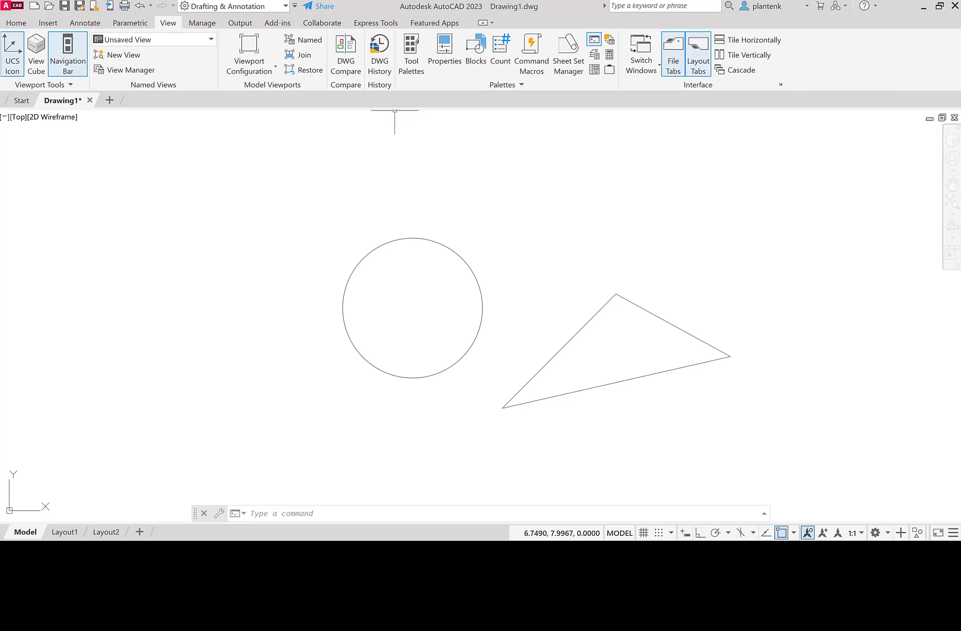
pyautogui.click(411, 50)
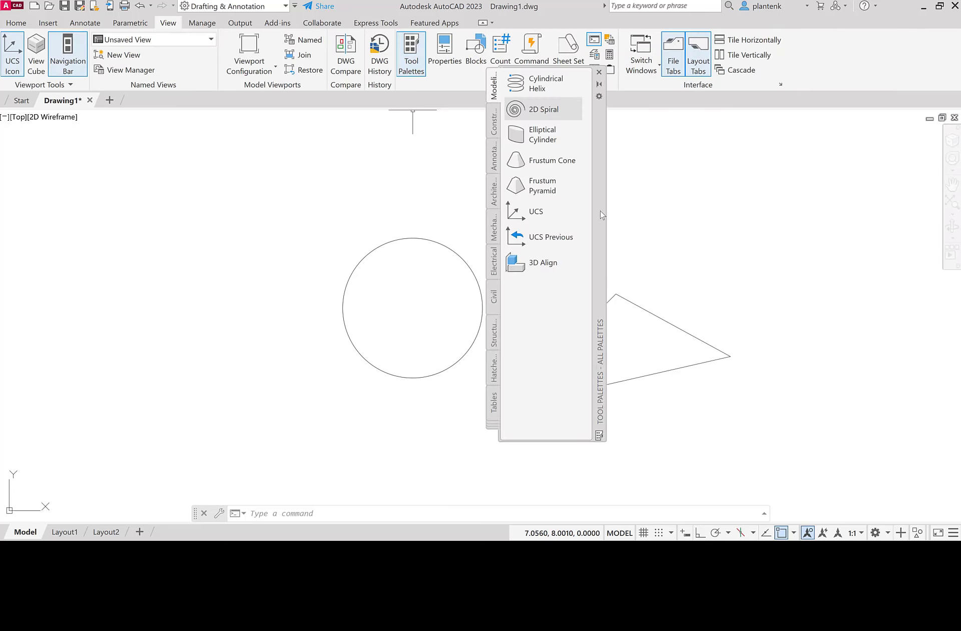
pyautogui.moveTo(601, 214); pyautogui.dragTo(897, 271)
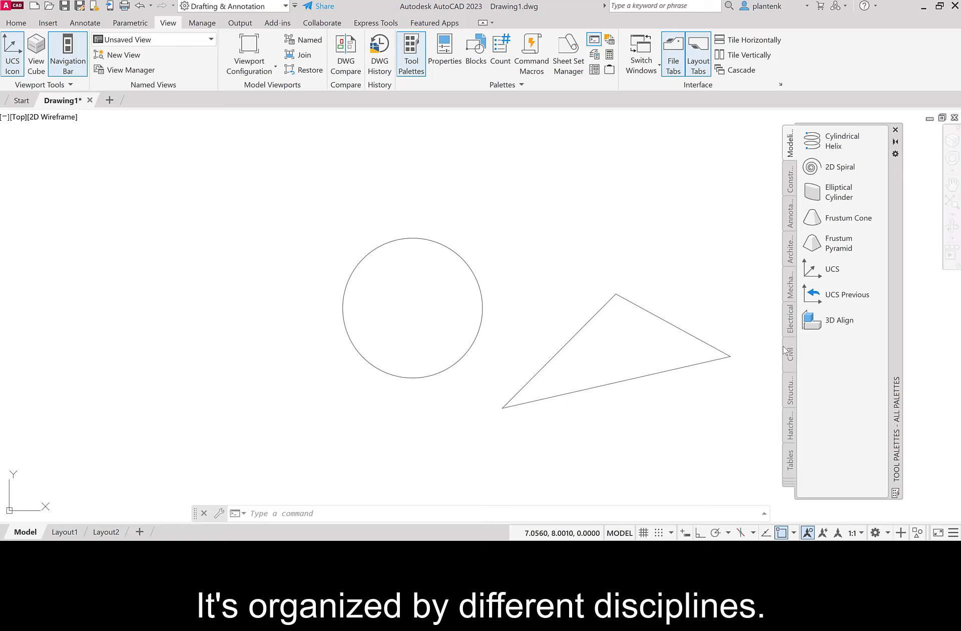
# - Examine the Mechanical, Civil, Electrical and Draw tool palettes, and close the Tool Palettes window
pyautogui.click(789, 291)
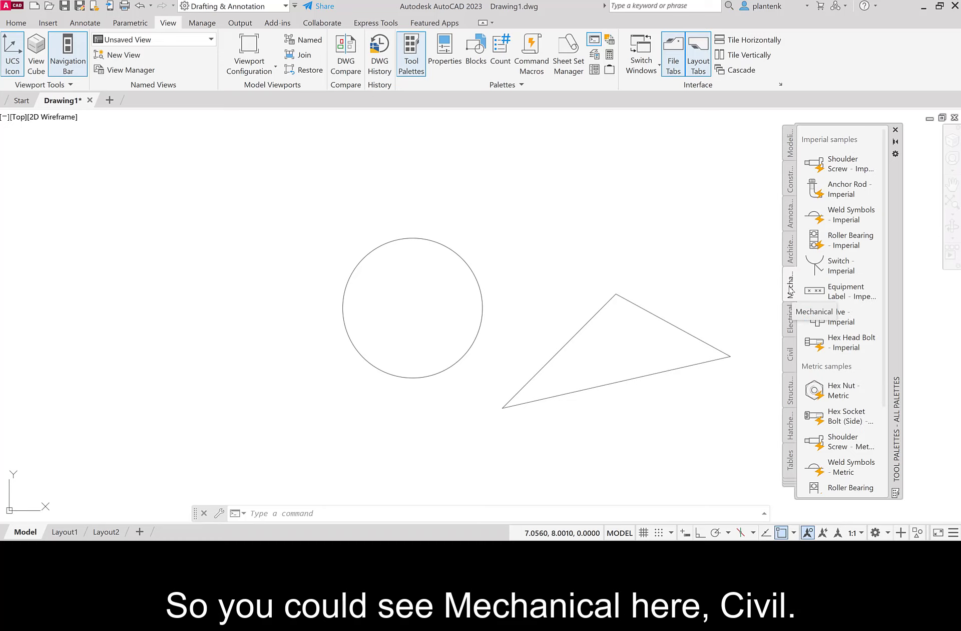
pyautogui.click(790, 356)
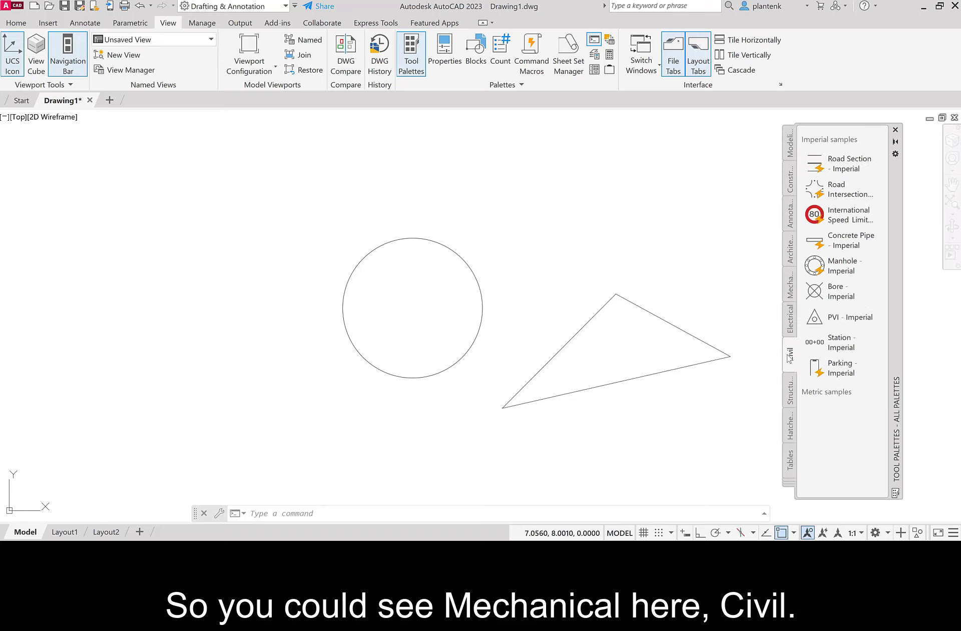
pyautogui.click(790, 323)
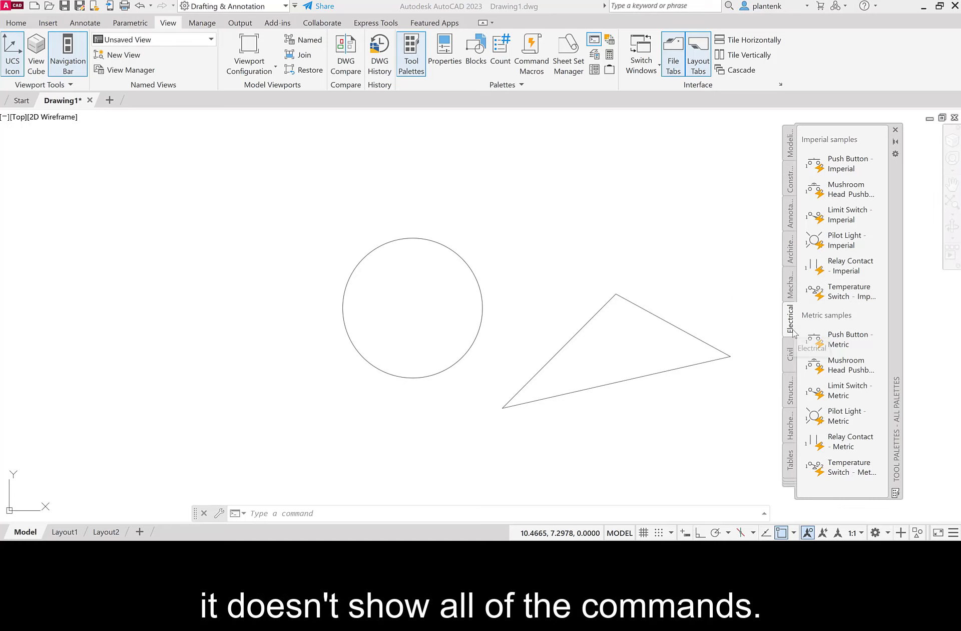
pyautogui.click(791, 484)
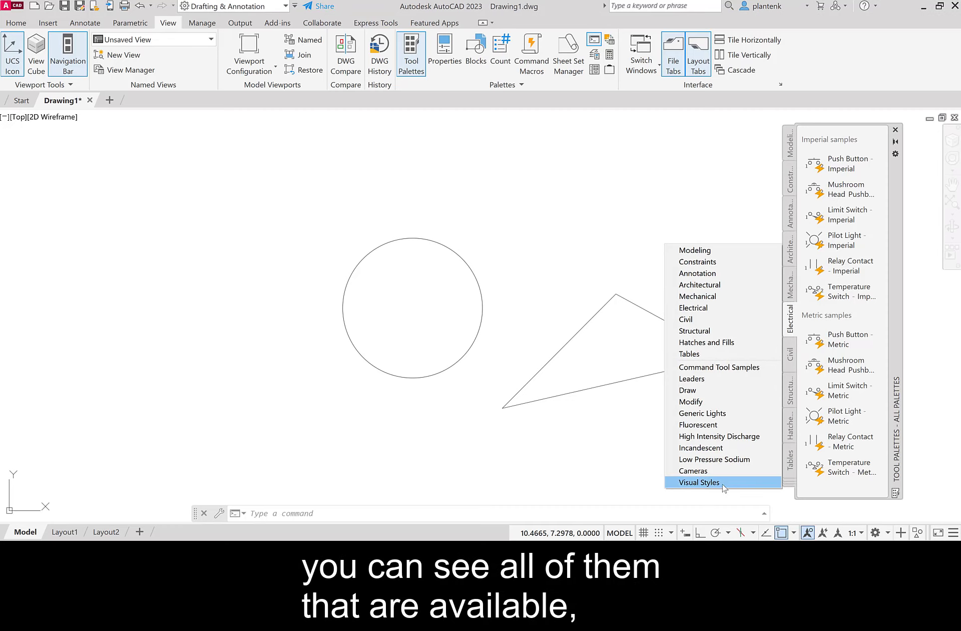
pyautogui.click(687, 390)
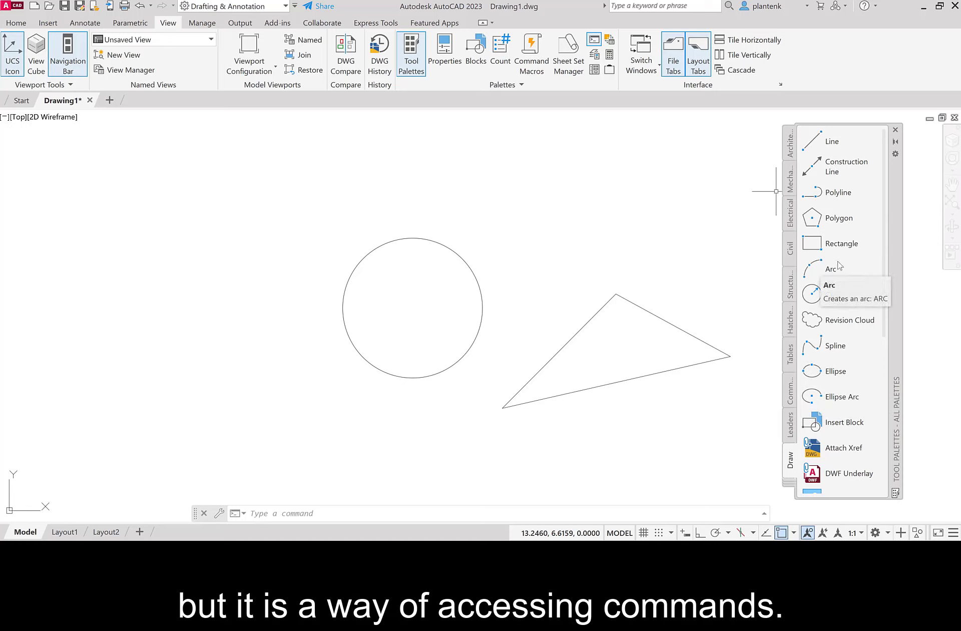
pyautogui.click(895, 131)
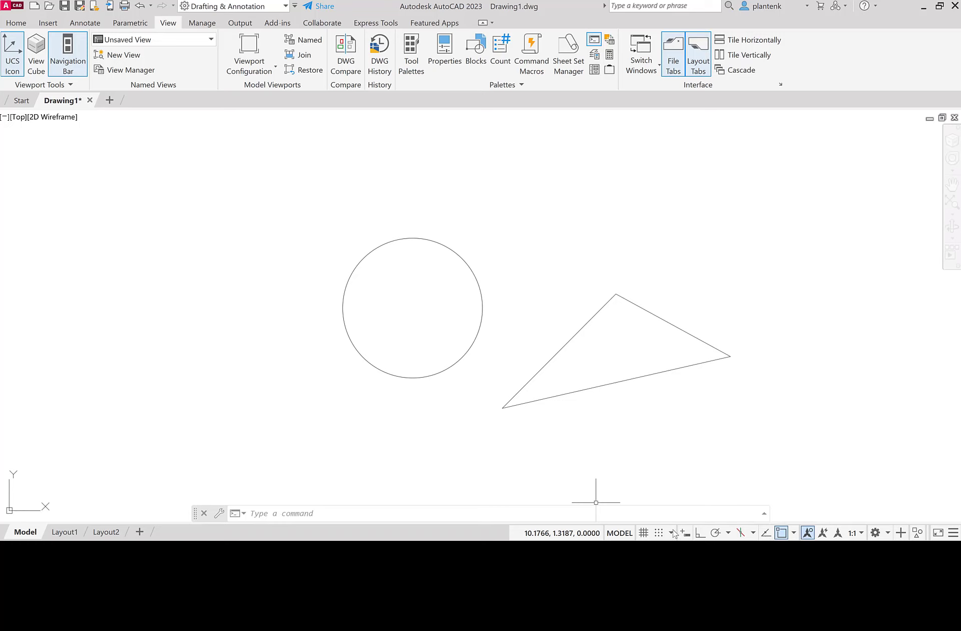
# - Turn the drawing grid on and back off
pyautogui.click(643, 534)
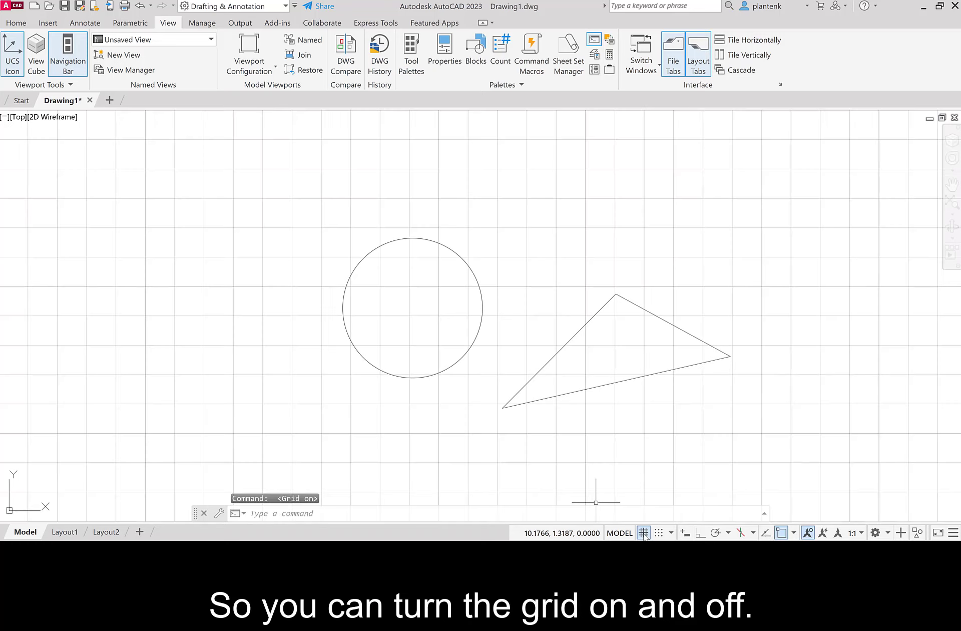
pyautogui.click(644, 534)
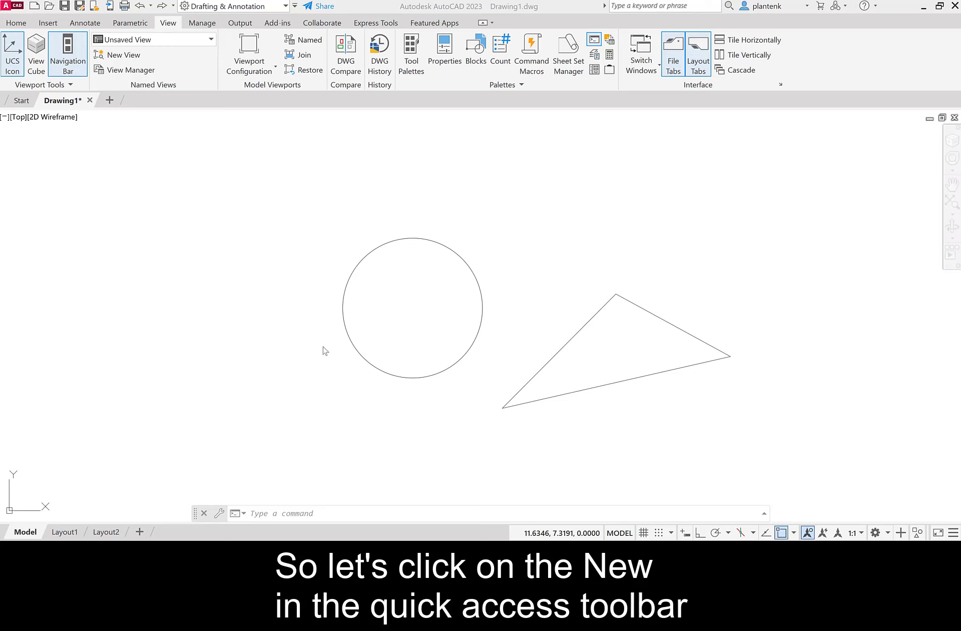
# - Start a new drawing using the Advanced Setup wizard
pyautogui.click(34, 6)
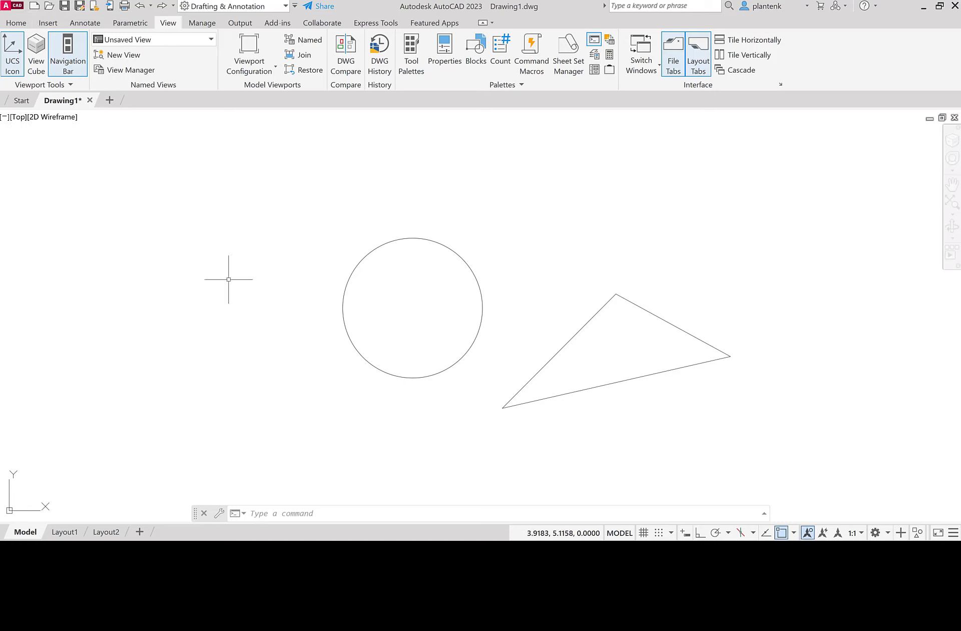
pyautogui.click(35, 7)
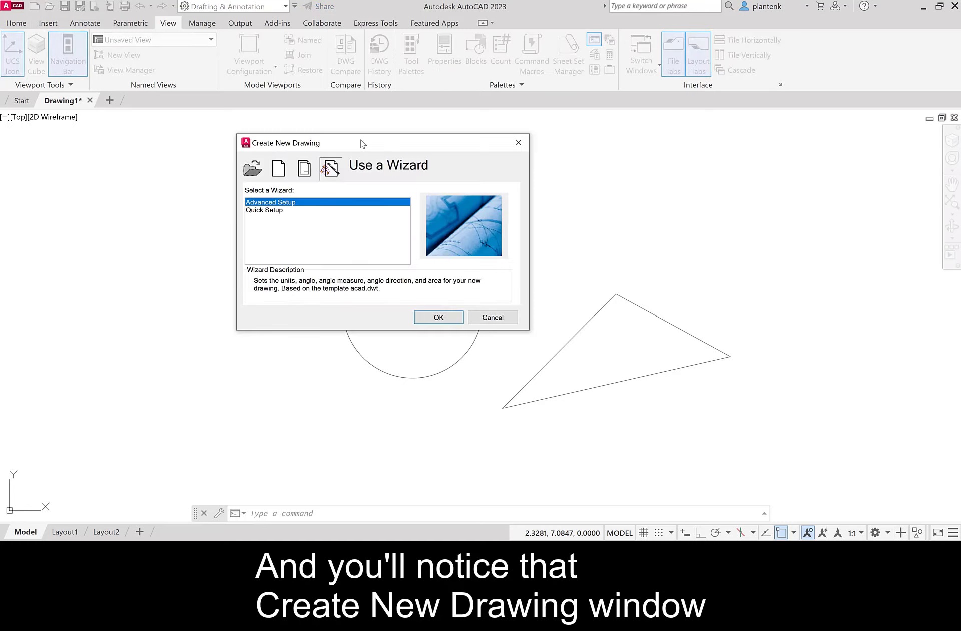
pyautogui.moveTo(362, 143); pyautogui.dragTo(490, 204)
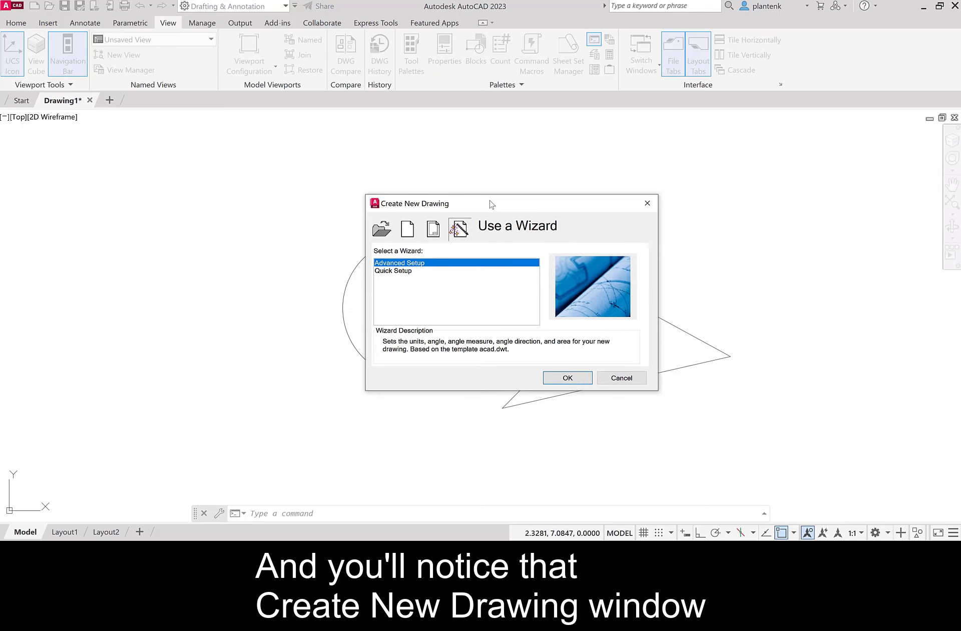
pyautogui.click(393, 264)
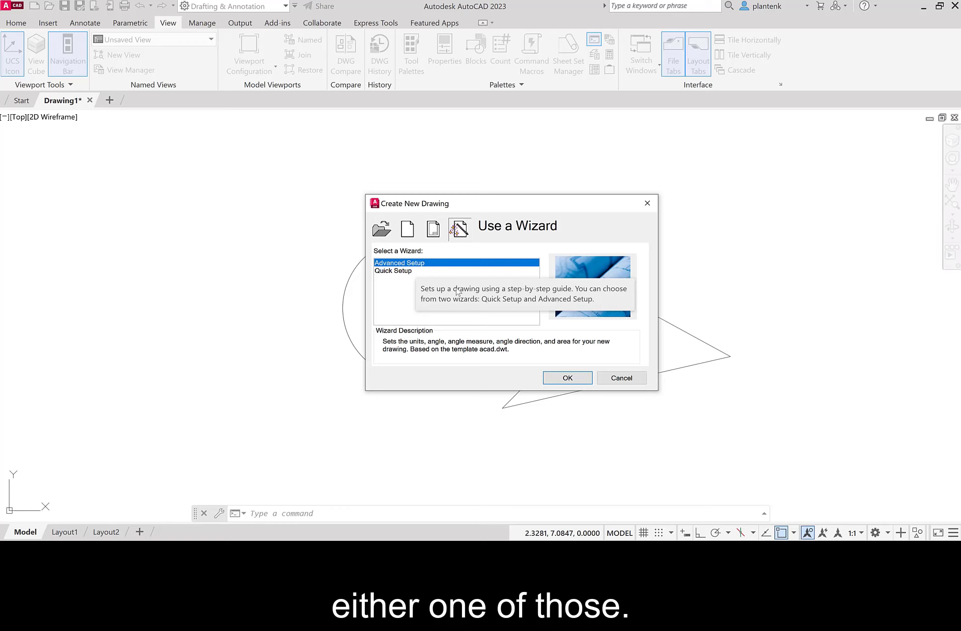
pyautogui.click(568, 379)
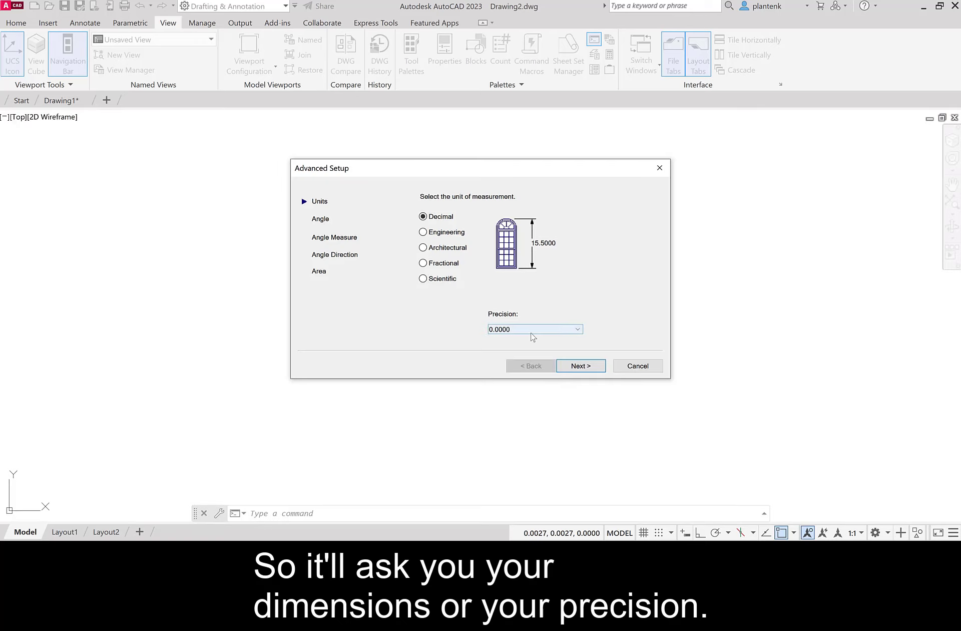
# - Set the decimal unit precision to 0.00 and accept the wizard's default angle, angle measure and angle direction settings
pyautogui.click(531, 332)
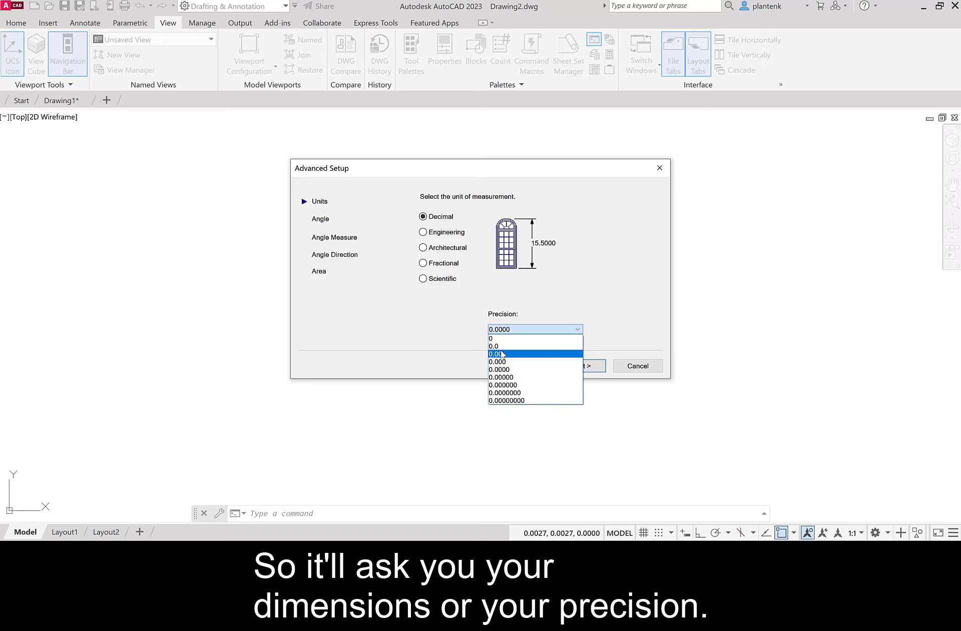
pyautogui.click(502, 355)
pyautogui.click(581, 368)
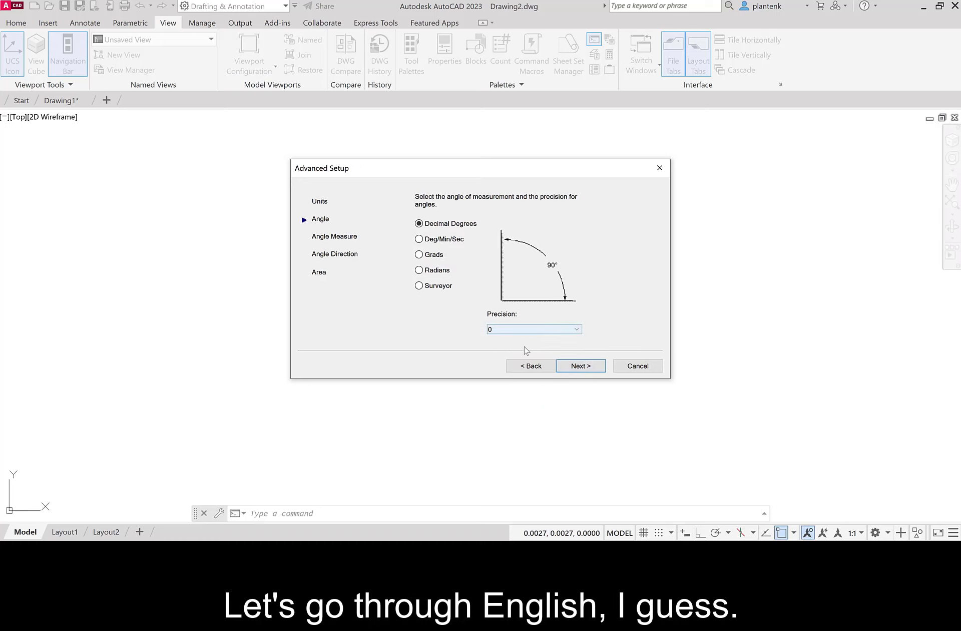
pyautogui.click(575, 365)
pyautogui.click(579, 366)
pyautogui.click(578, 366)
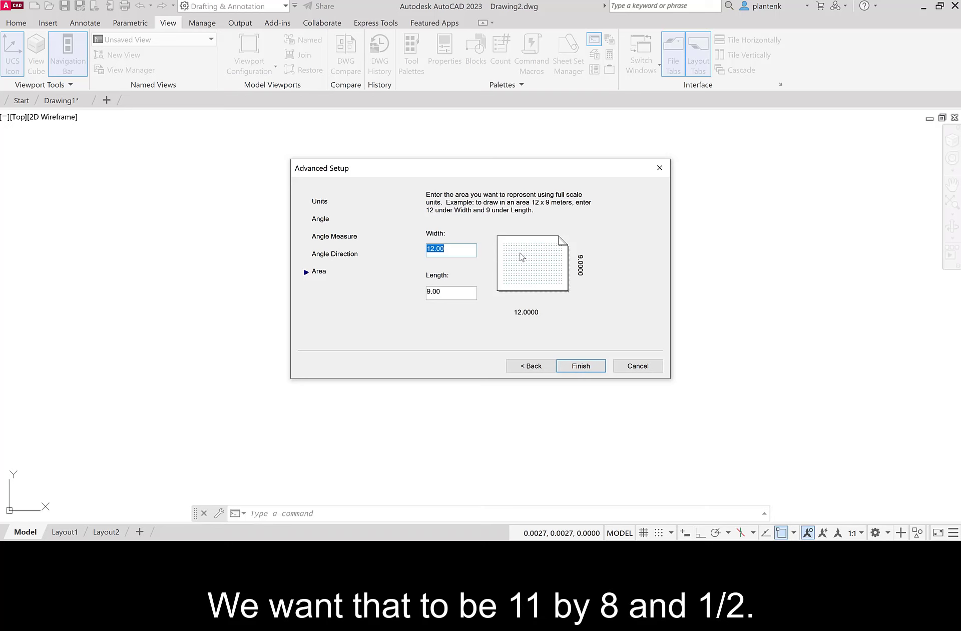
# - Set the drawing area to width 11 and length 8.5, finish the setup, and show the Home drawing tools
pyautogui.write('11')
pyautogui.doubleClick(440, 290)
pyautogui.write('8.5')
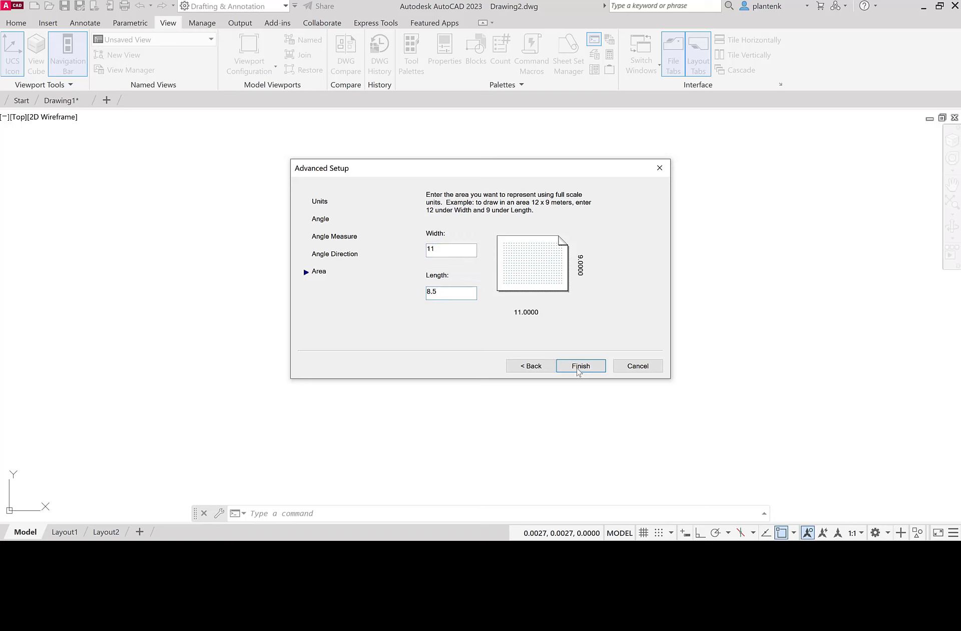
pyautogui.click(580, 366)
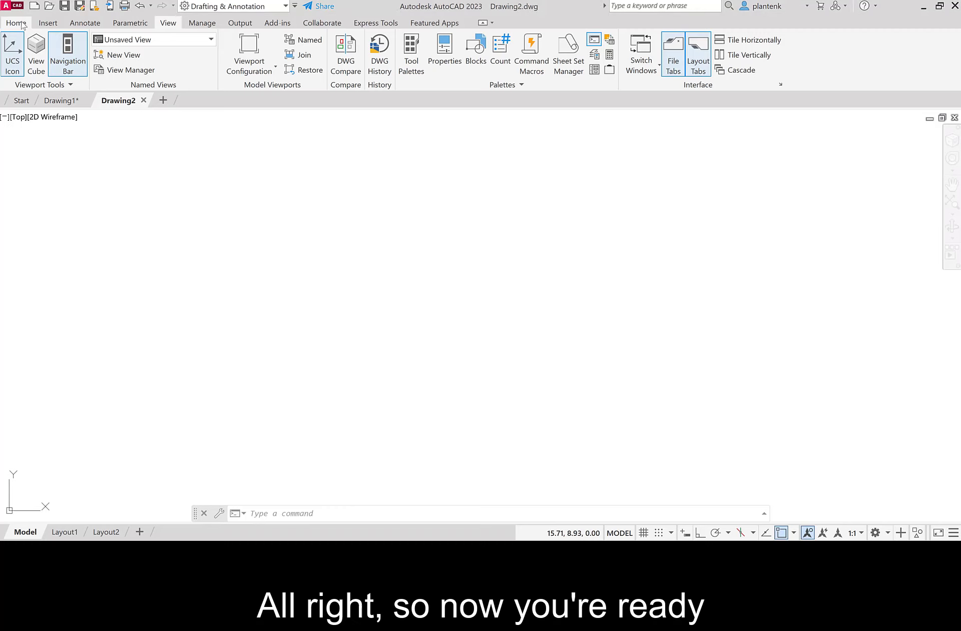
pyautogui.click(16, 23)
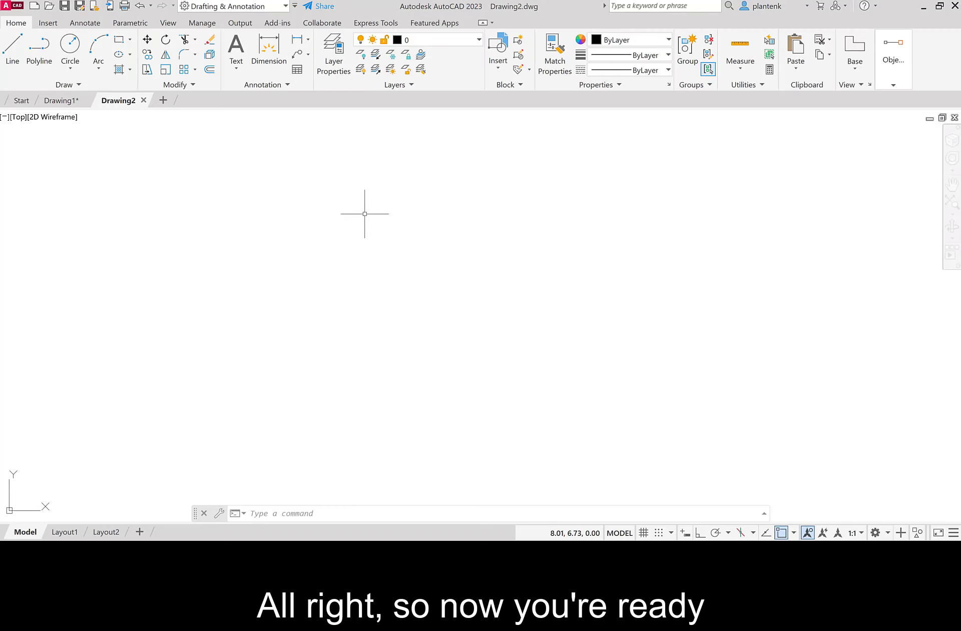